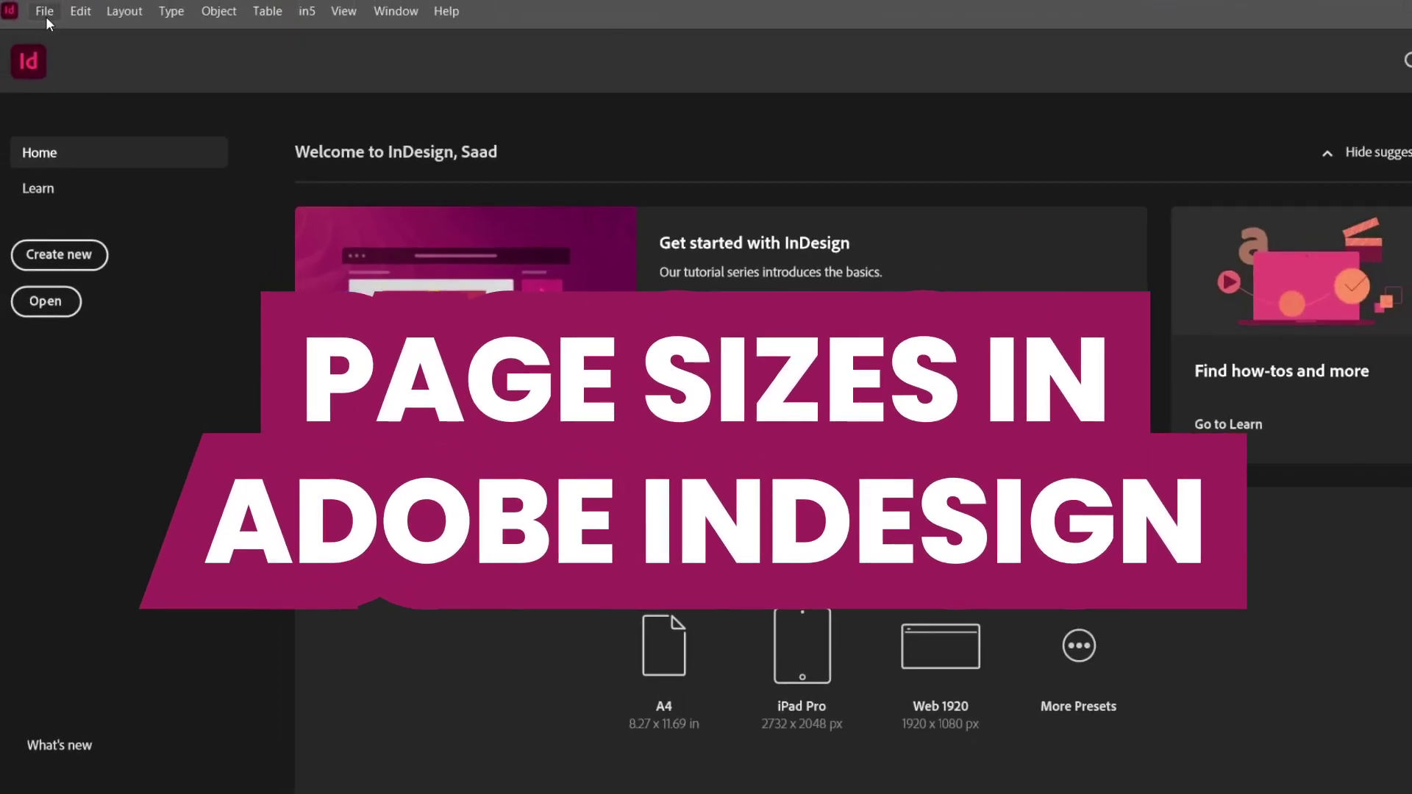
Create a new document from the most recent square custom preset (352.778 x 352.778 mm), with units set to pixels.
left_click(46, 16)
mouse_move(130, 34)
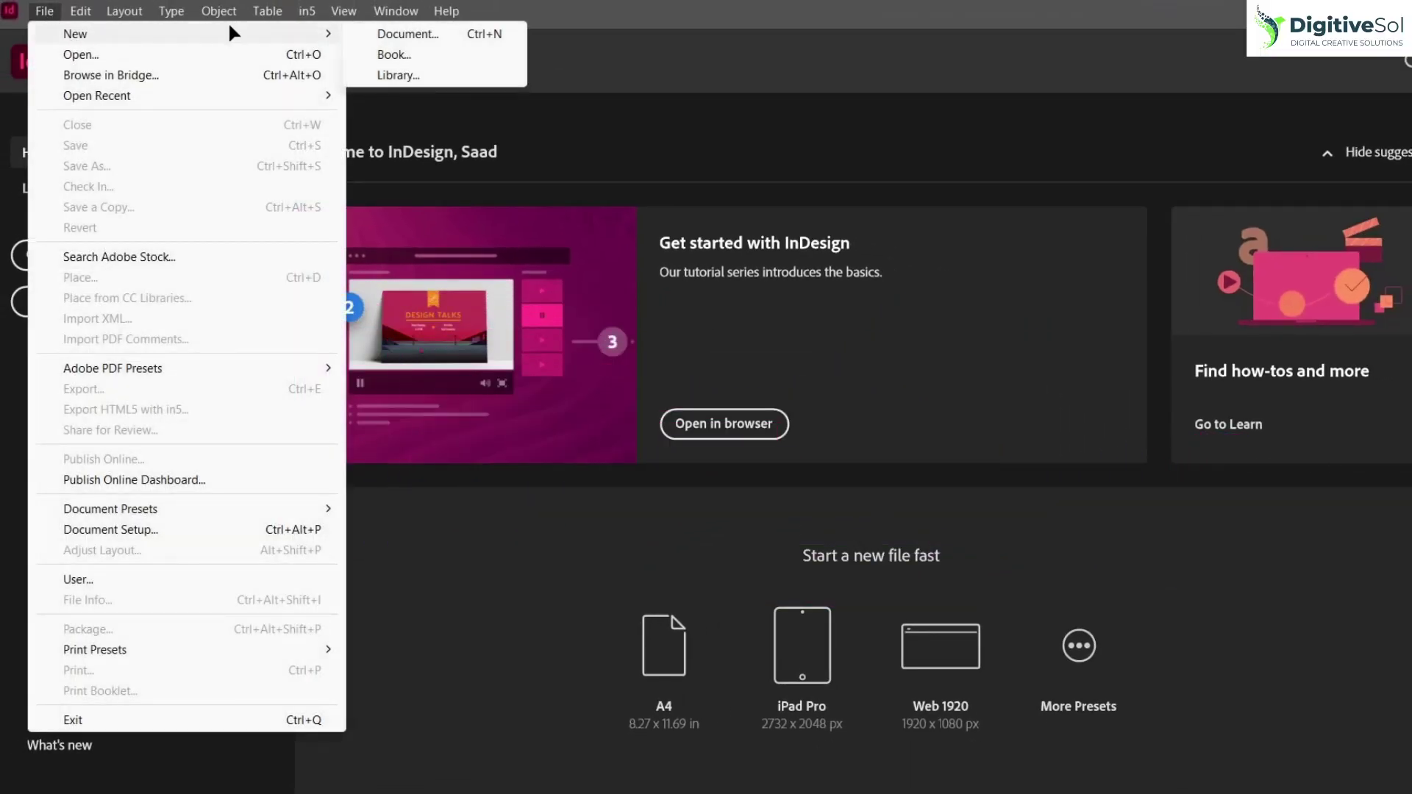
left_click(378, 33)
left_click(1183, 235)
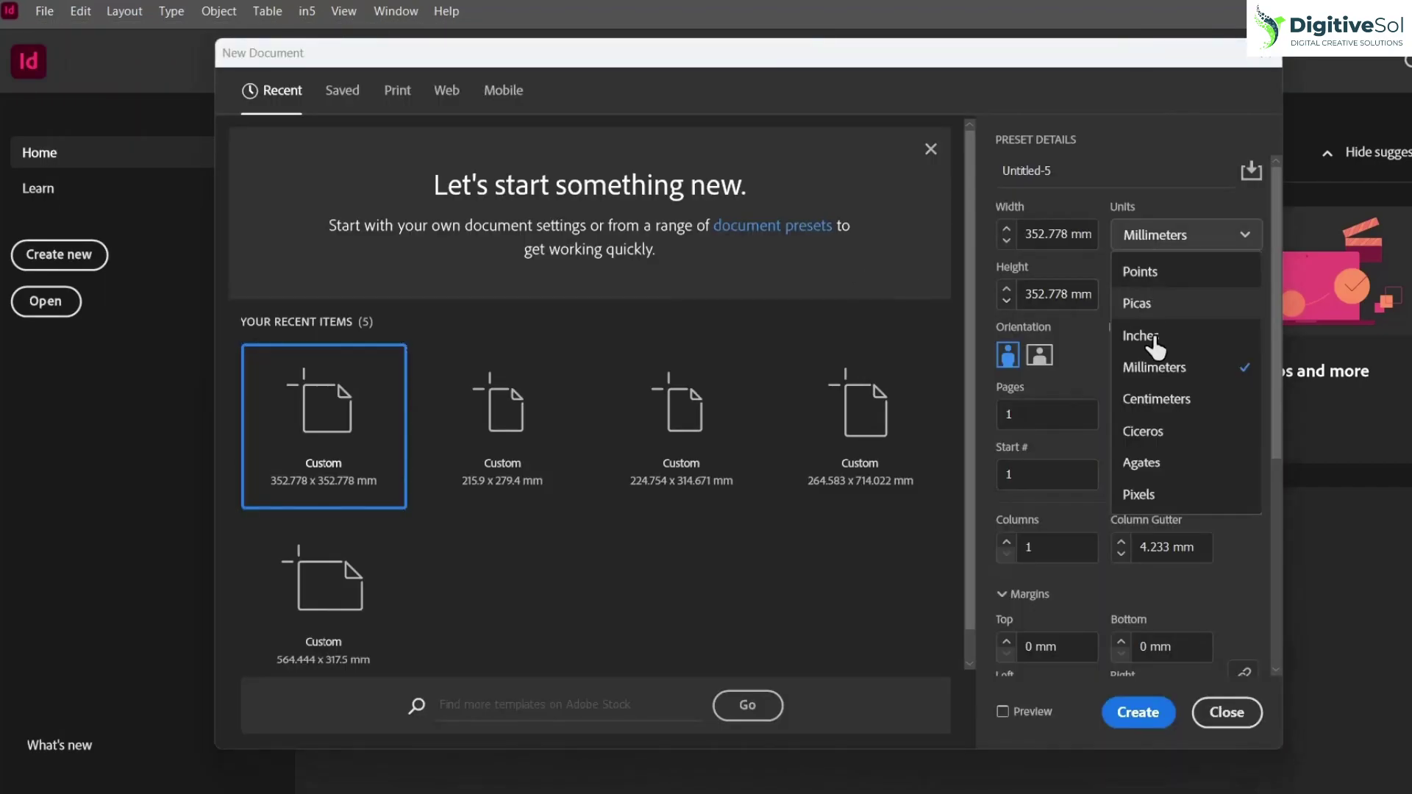
left_click(1160, 493)
left_click(1139, 707)
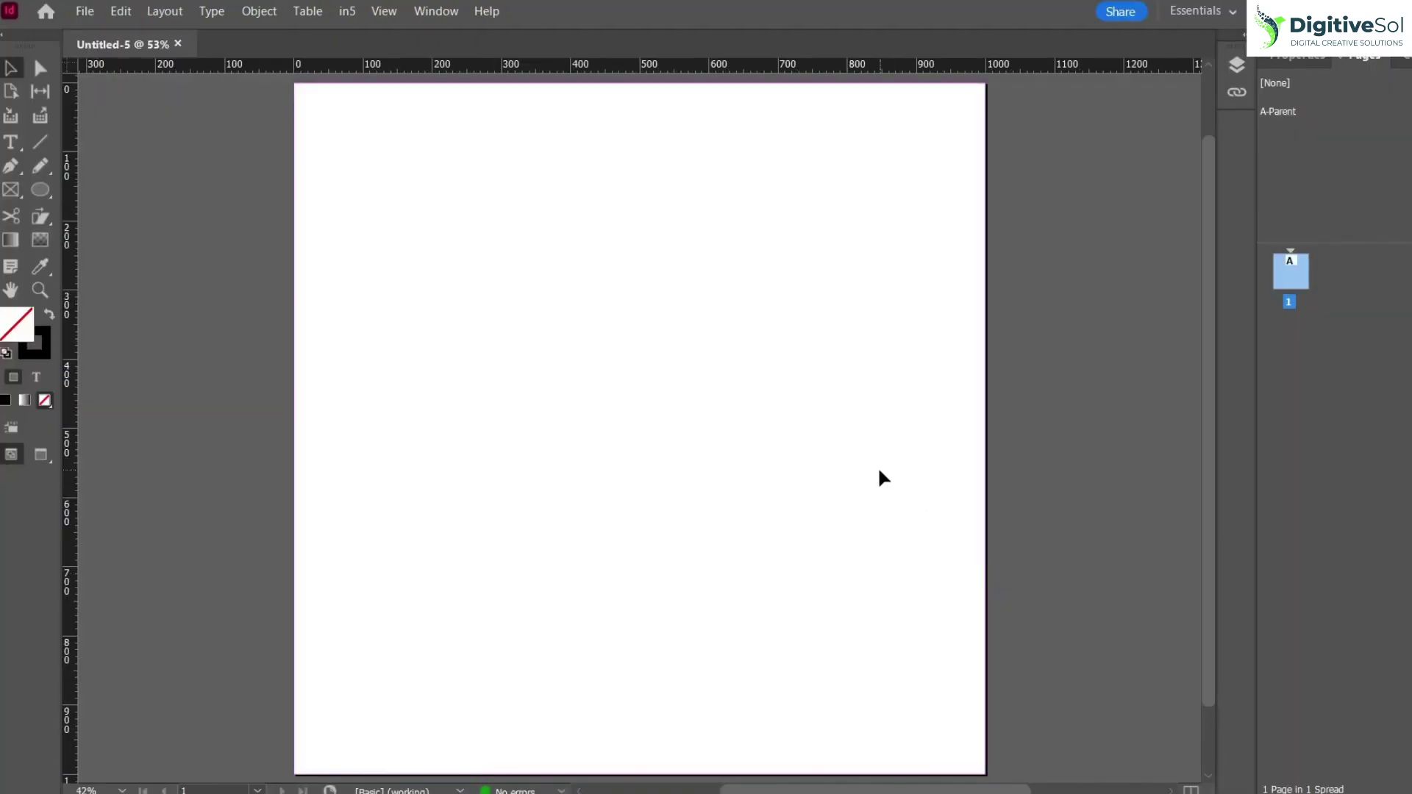
Place the Saad - 10 image at full page height in the page's upper-left corner, and set its display performance to high quality.
left_click(794, 440, "ctrl+alt")
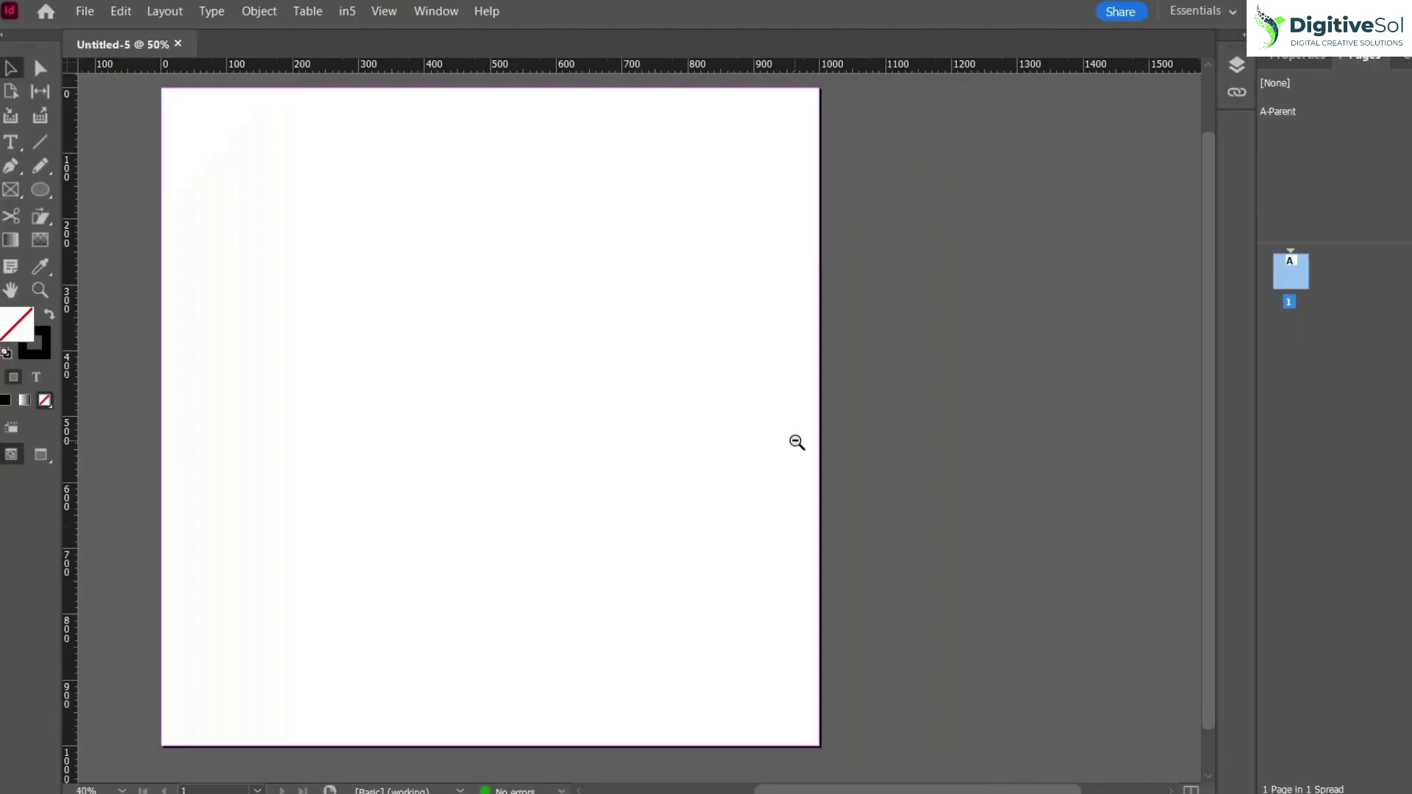
left_click(794, 440, "ctrl+alt")
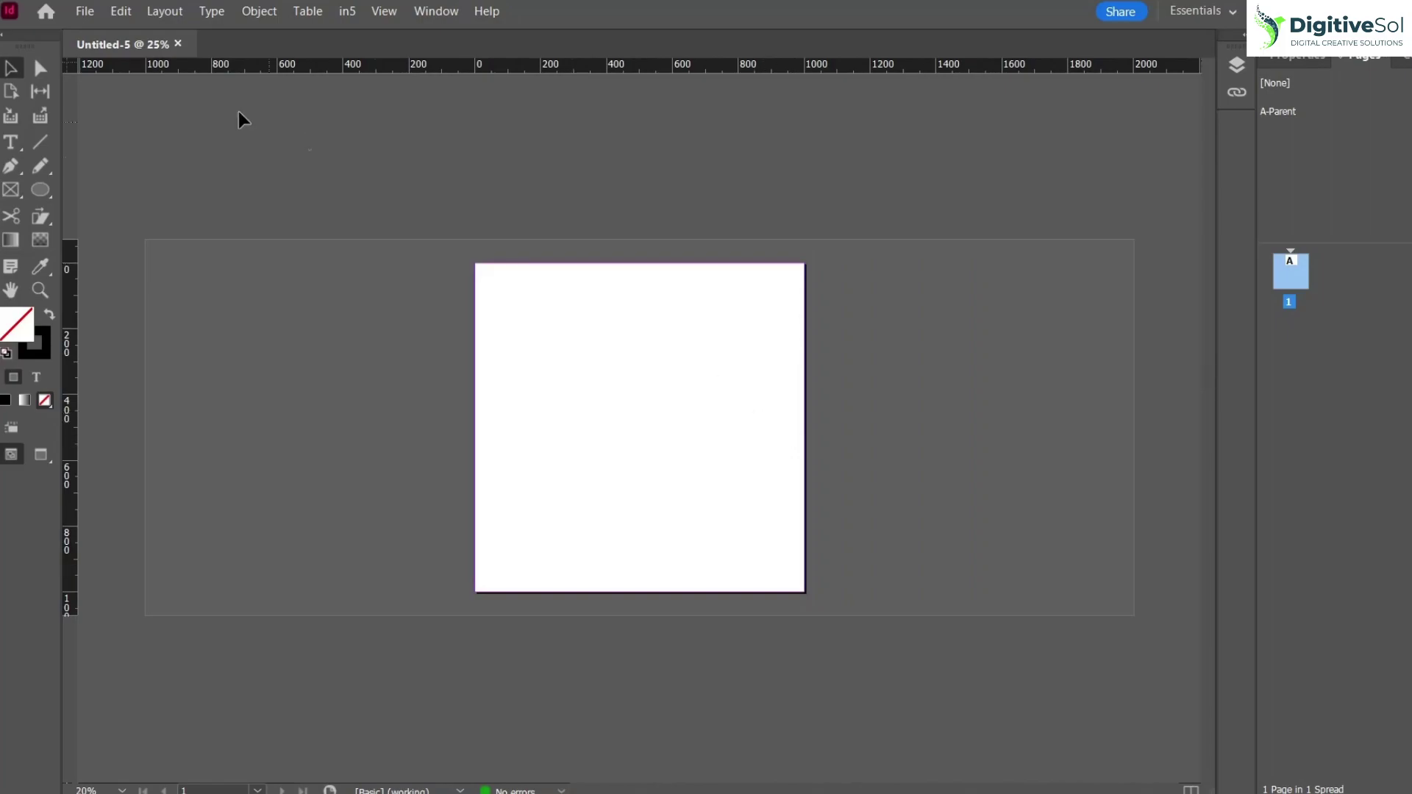
left_click(78, 15)
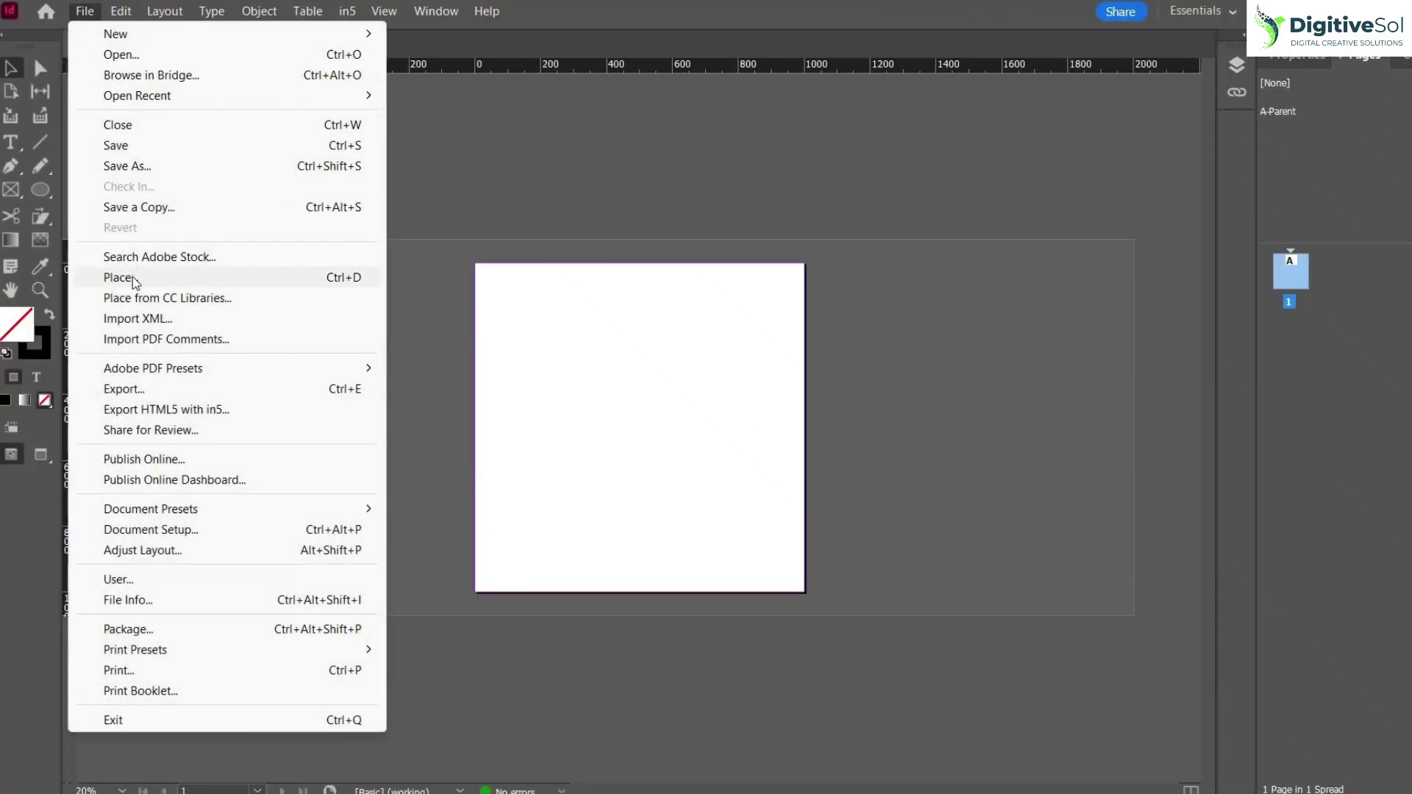
left_click(132, 276)
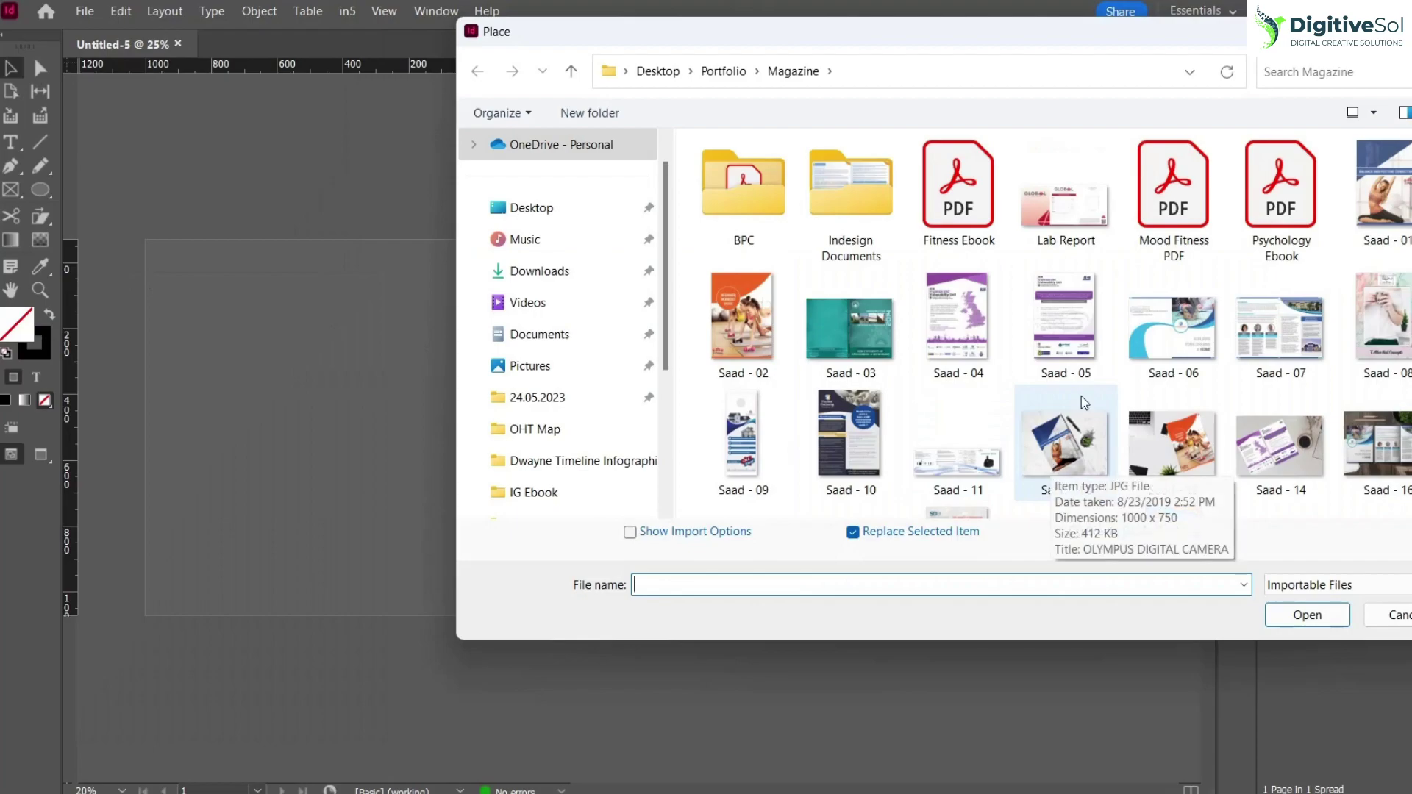
double_click(842, 441)
left_click(567, 316)
left_click_drag(567, 317, 715, 500)
left_click_drag(741, 530, 523, 299)
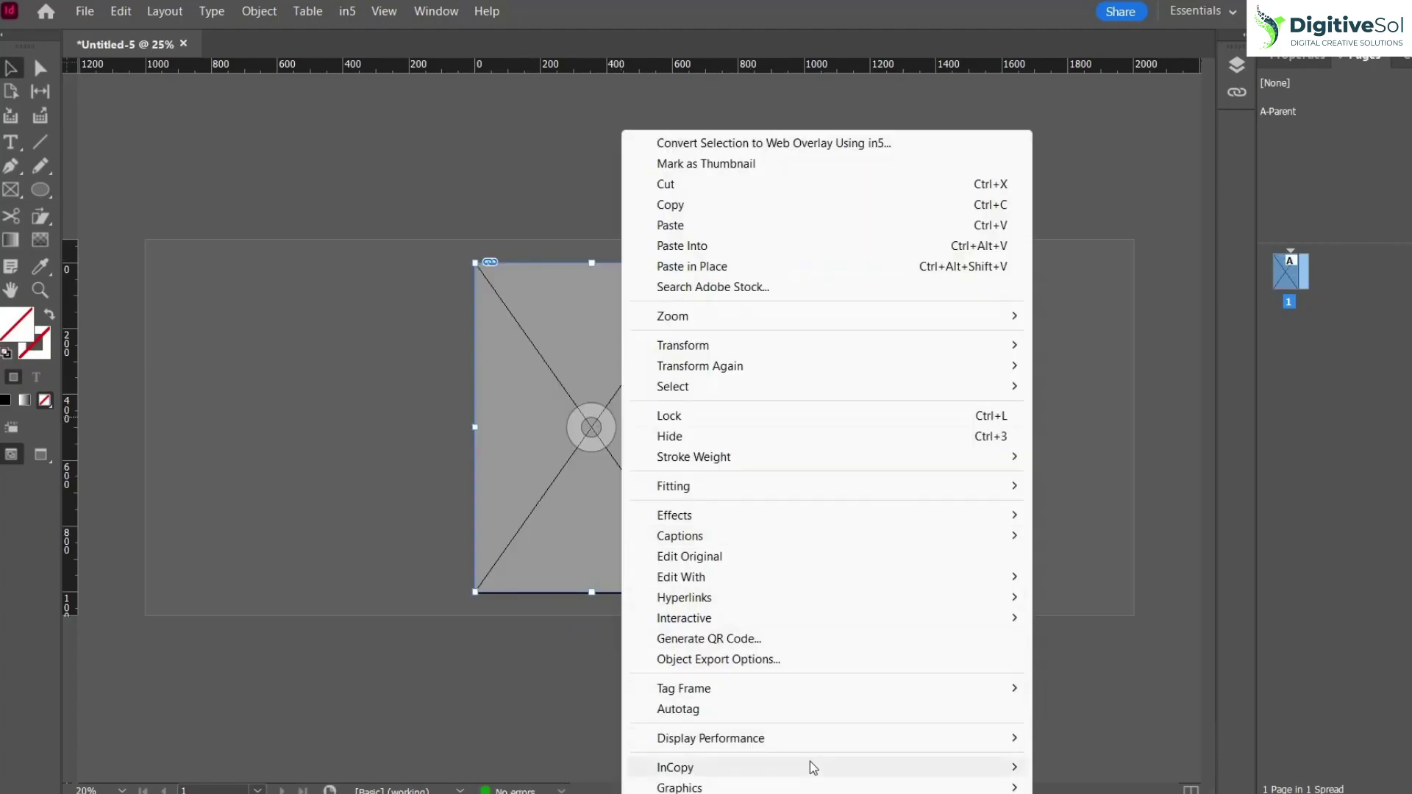
mouse_move(813, 740)
left_click(1110, 779)
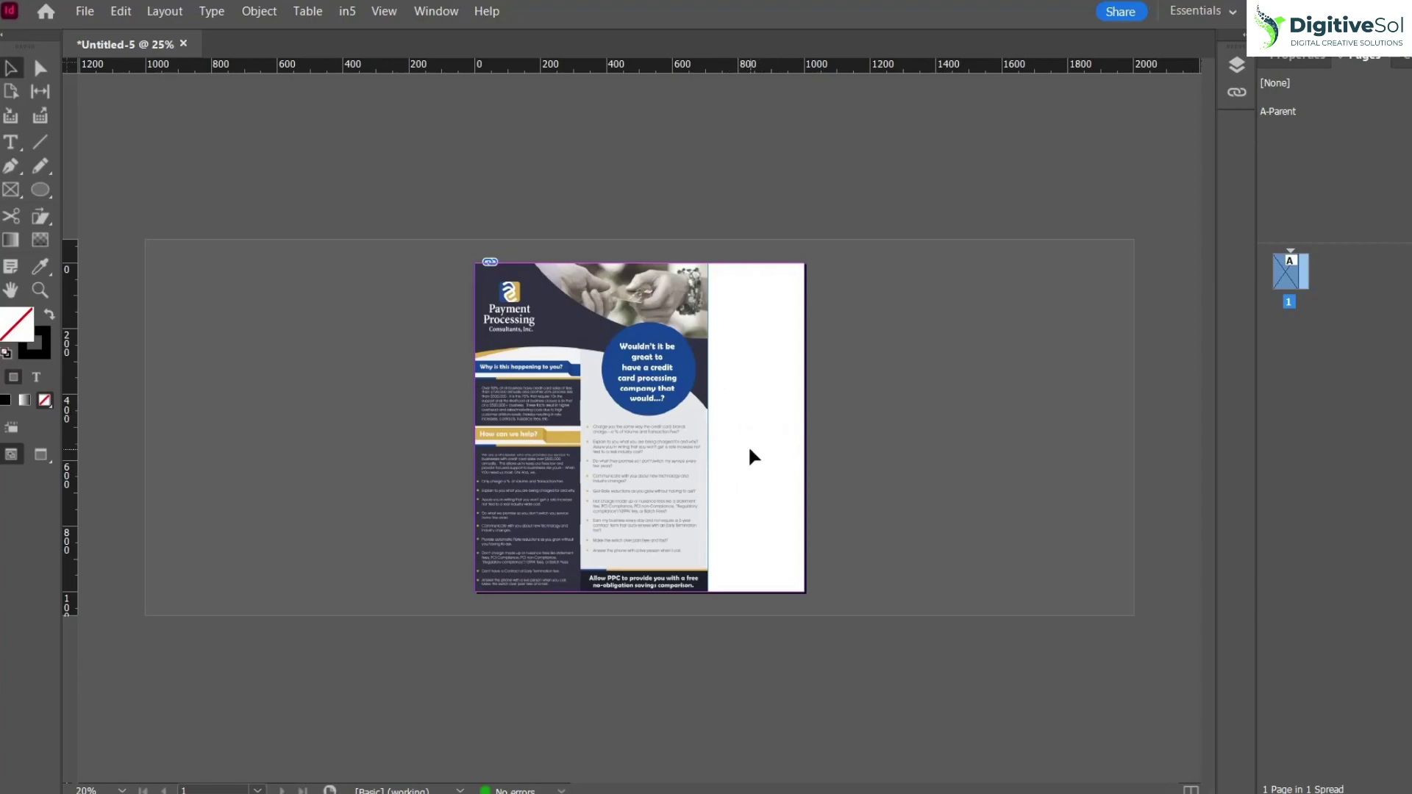
Give page 1 a custom page size with a width of 800 px.
left_click(1359, 438)
left_click(1290, 280)
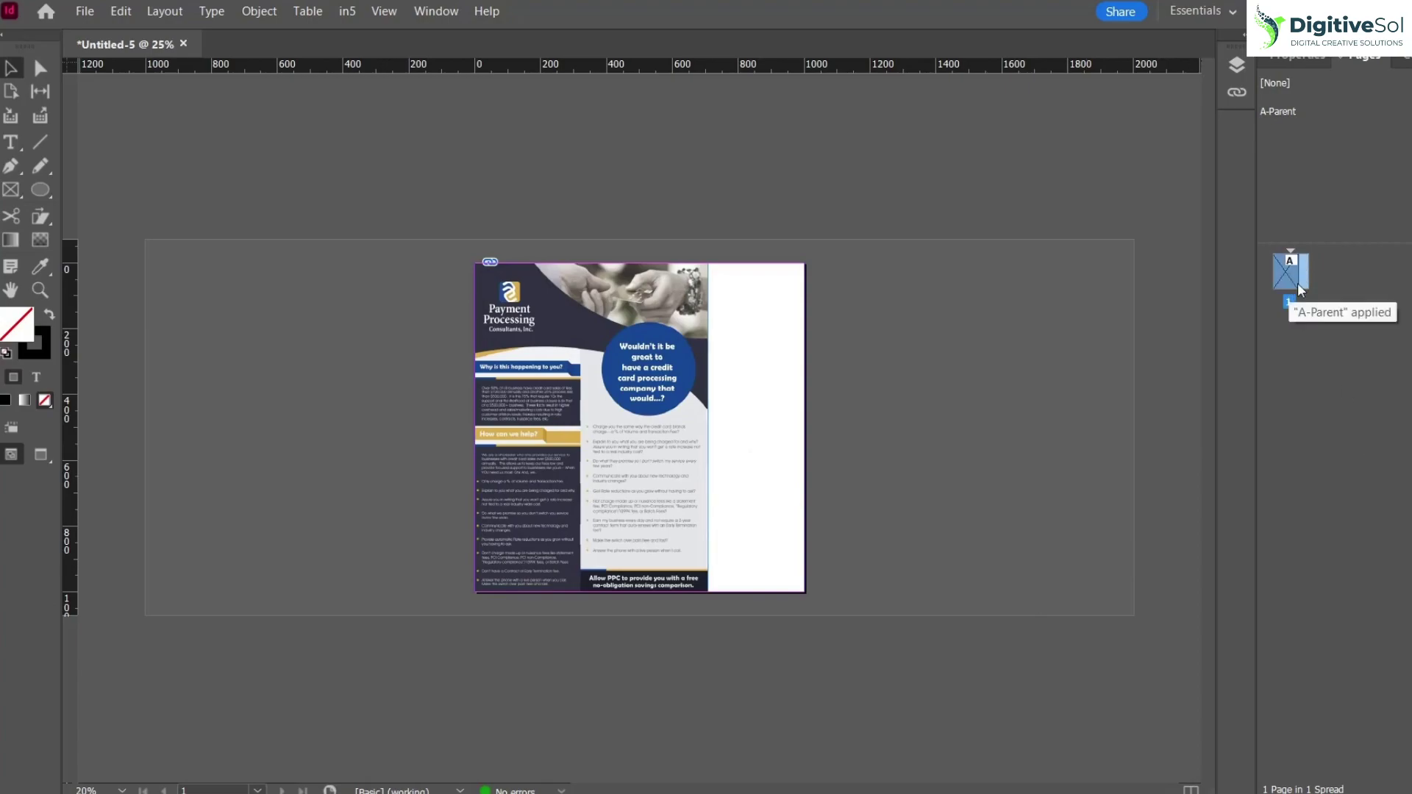
left_click(1404, 788)
left_click(1392, 763)
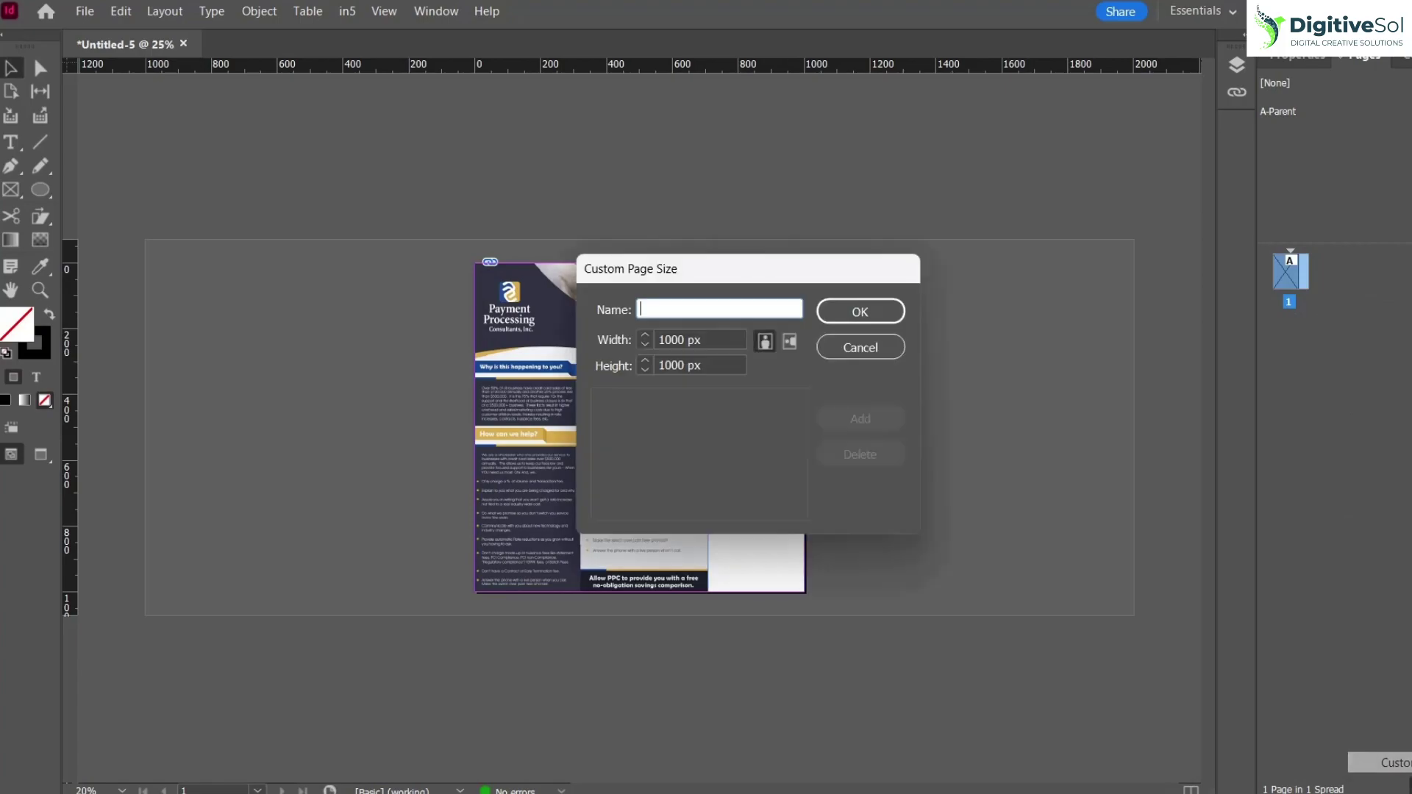
double_click(673, 339)
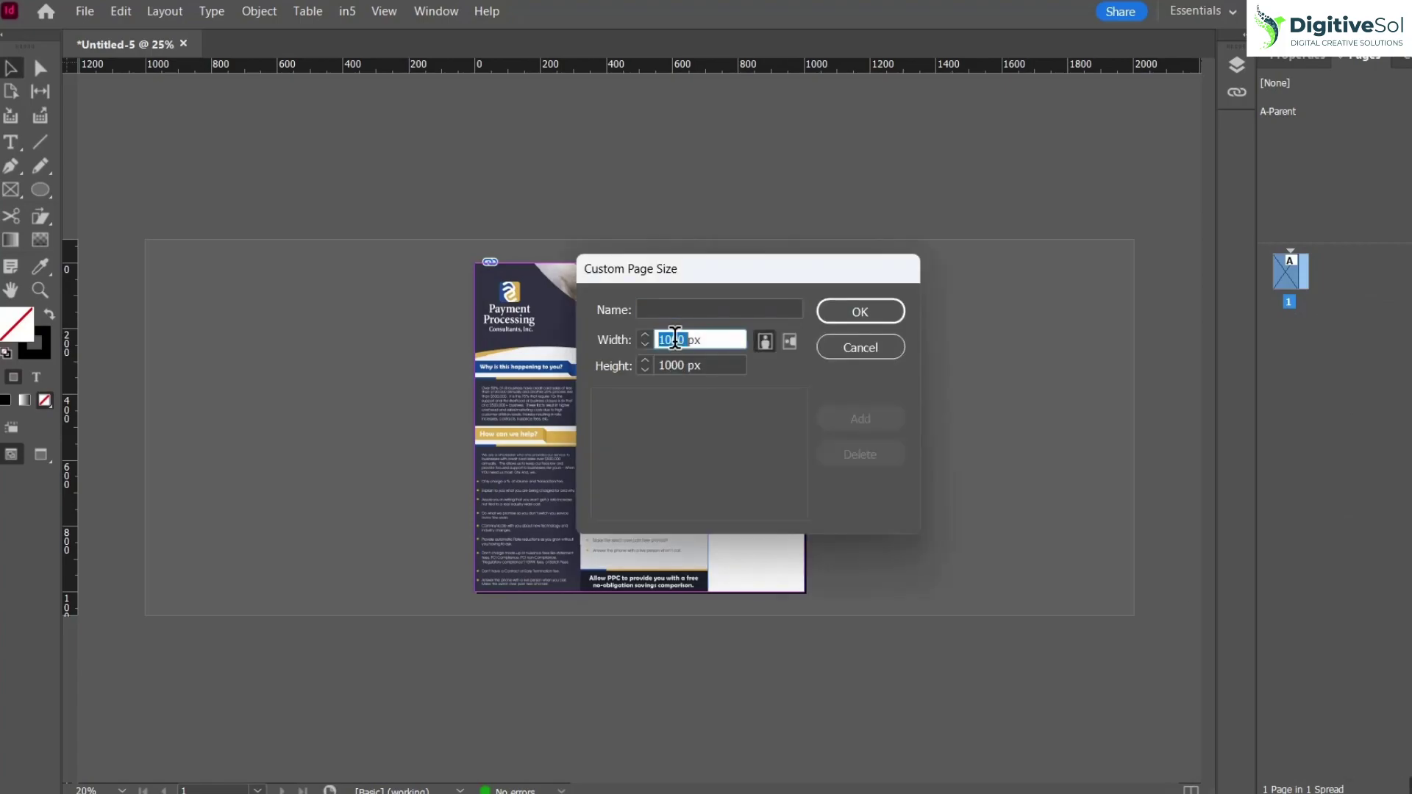
type("900")
left_click(881, 310)
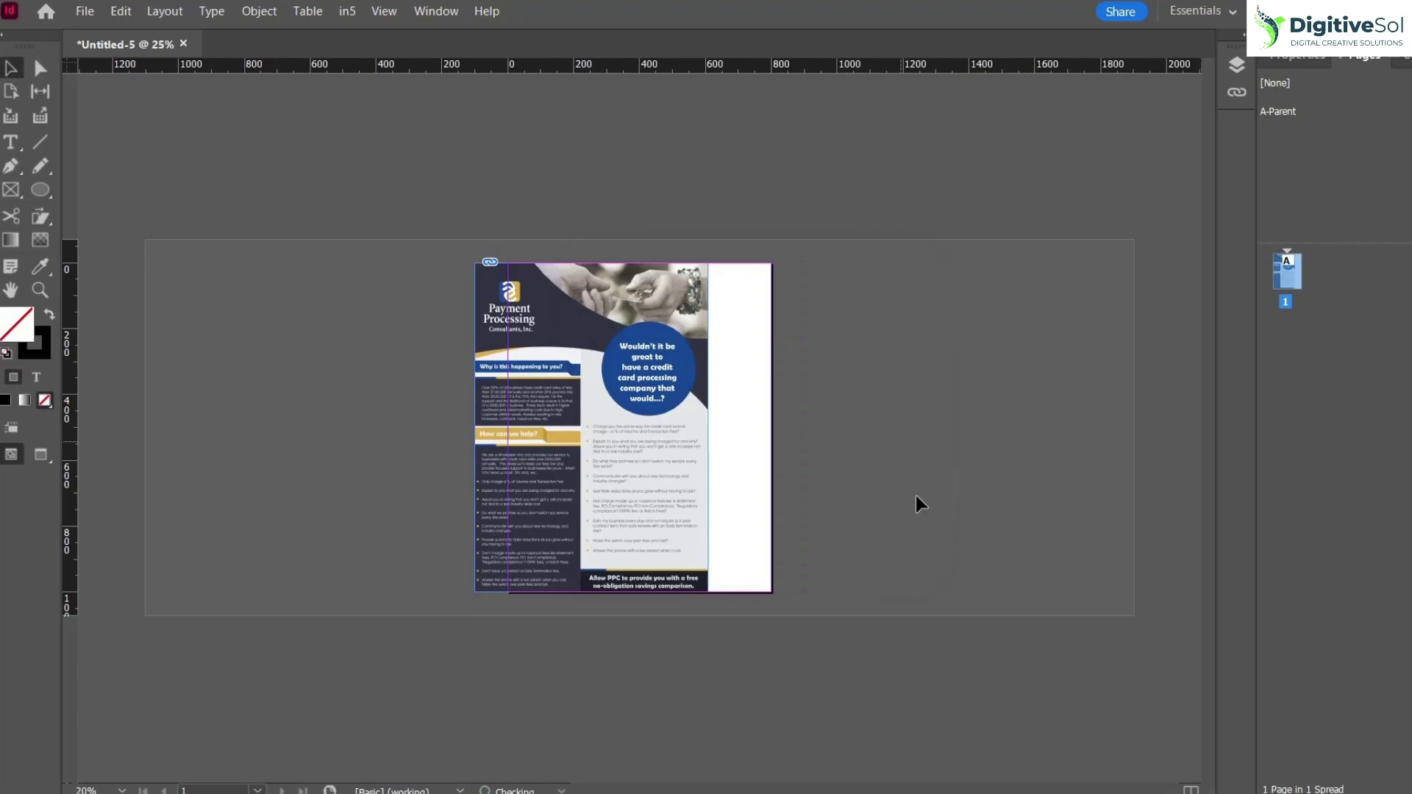
Align the image with page 1's left edge, scale it to the page width, and crop its frame at the lower page edge.
left_click_drag(515, 371, 549, 373)
left_click(880, 434)
left_click(624, 430)
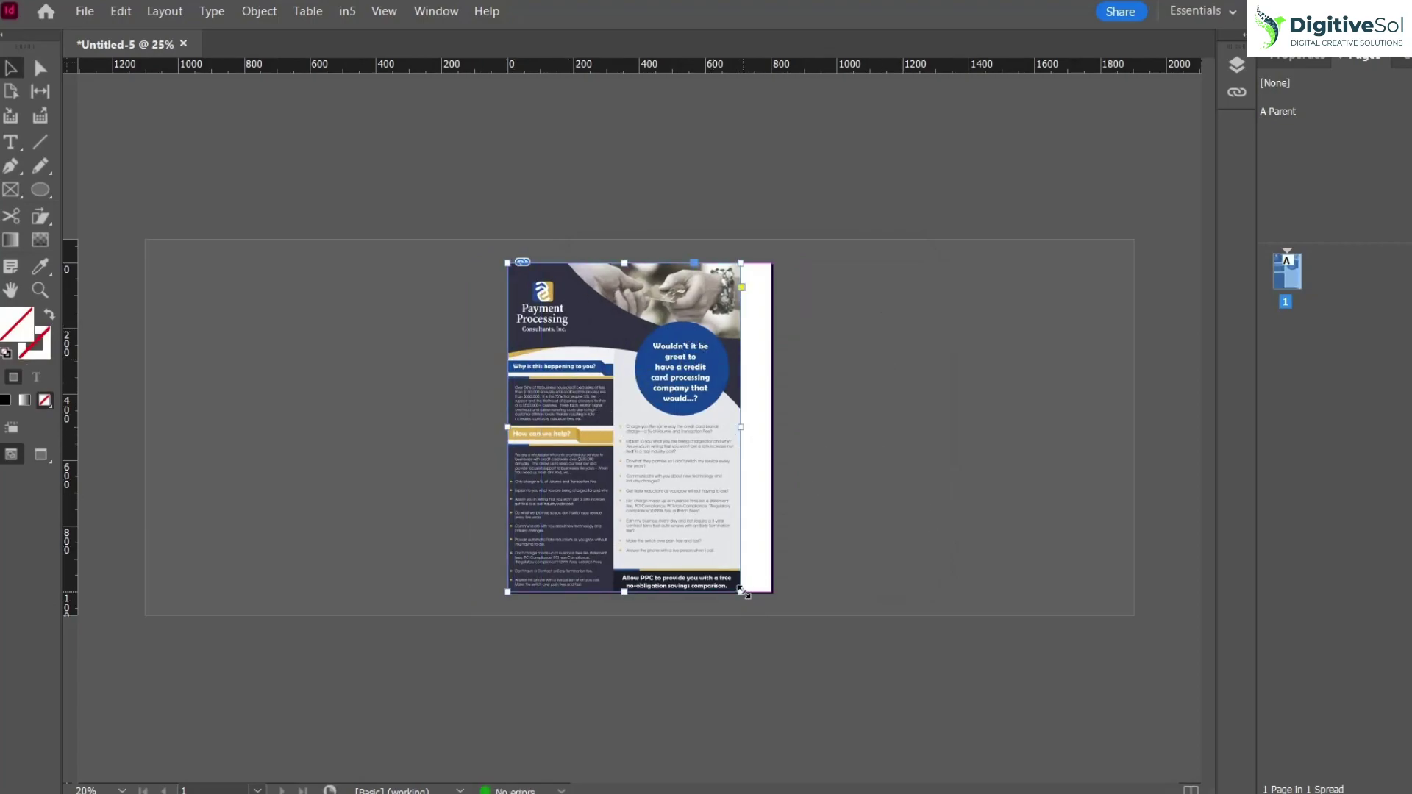
left_click_drag(741, 592, 771, 635)
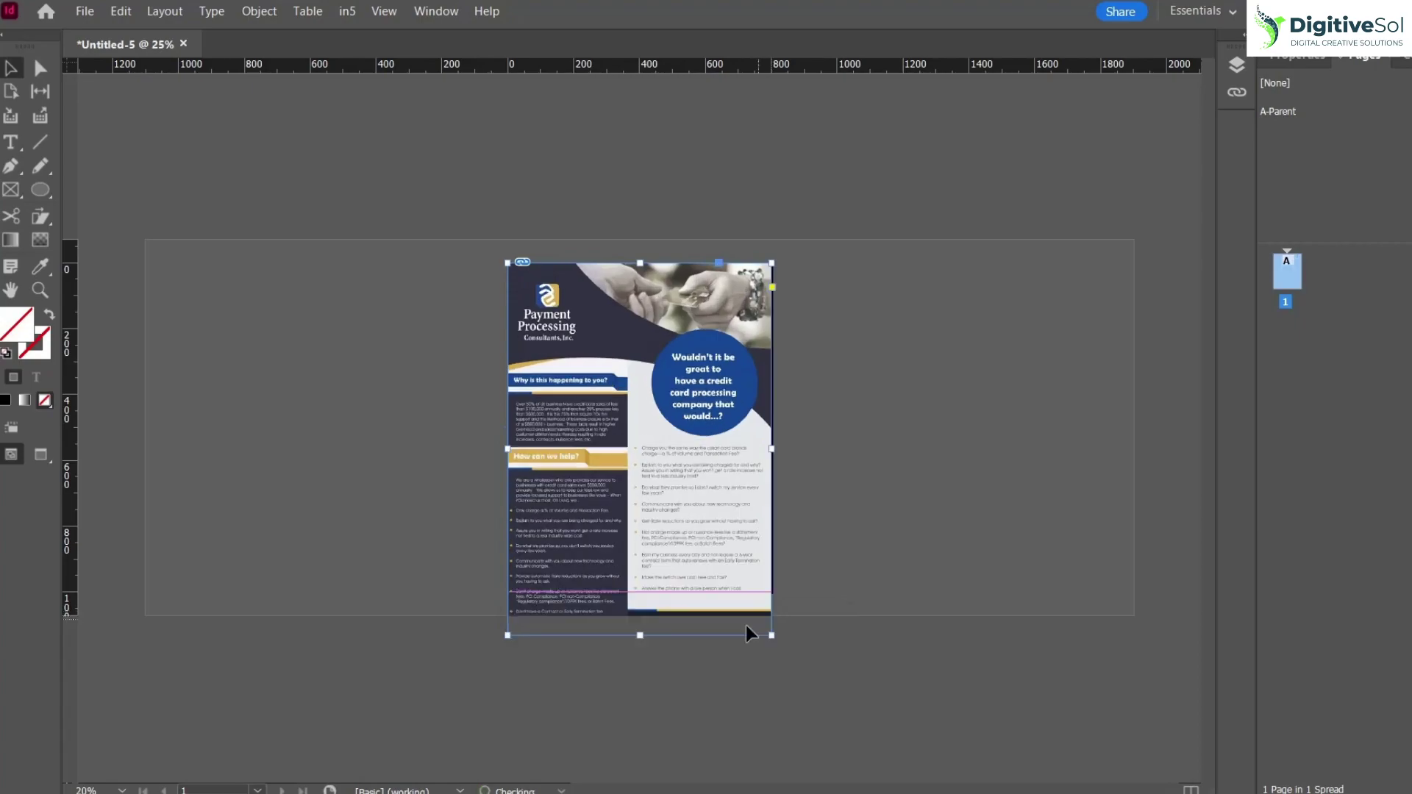
left_click_drag(639, 636, 642, 592)
left_click(889, 504)
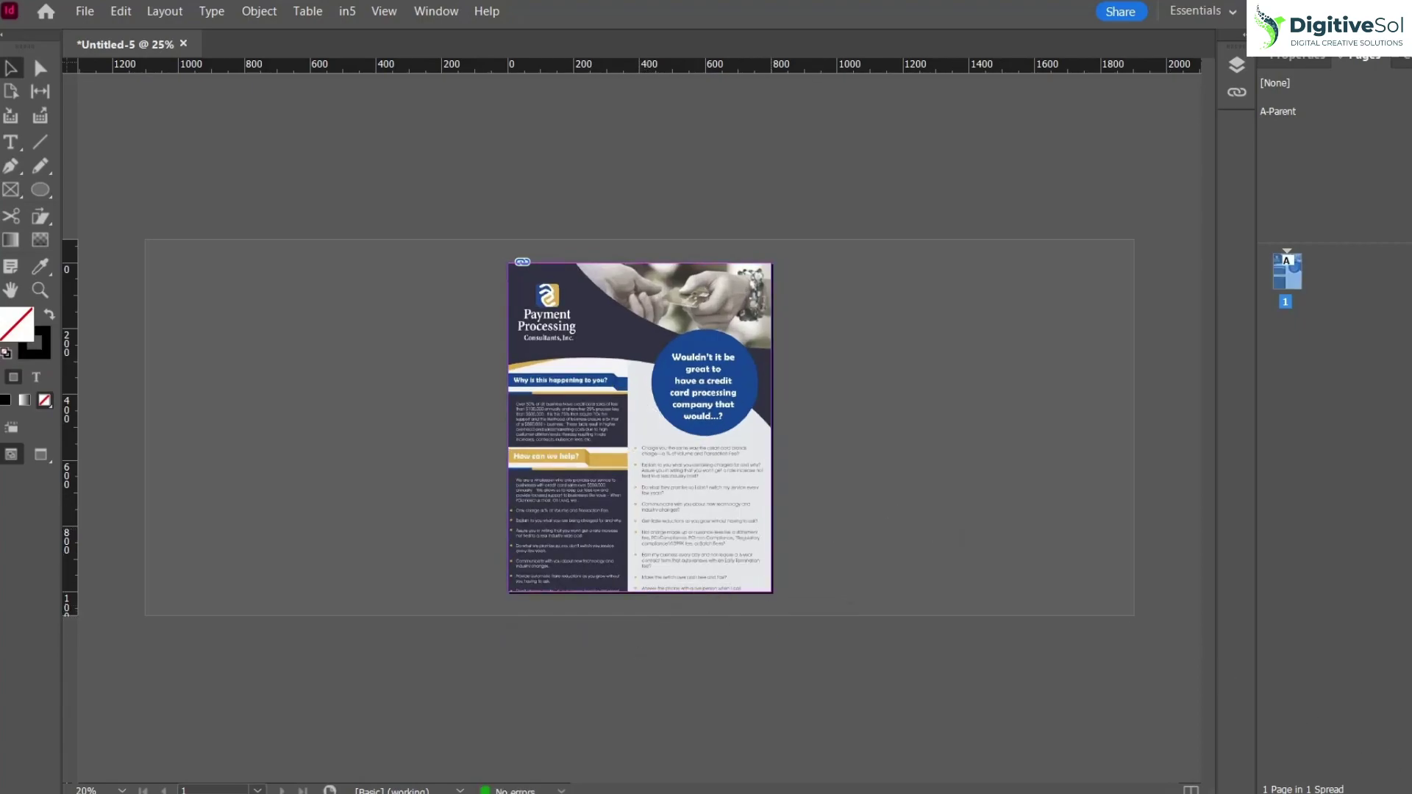
Add a second page and copy the flyer image onto it, aligned with the page's upper-left corner.
key("ctrl+shift+p")
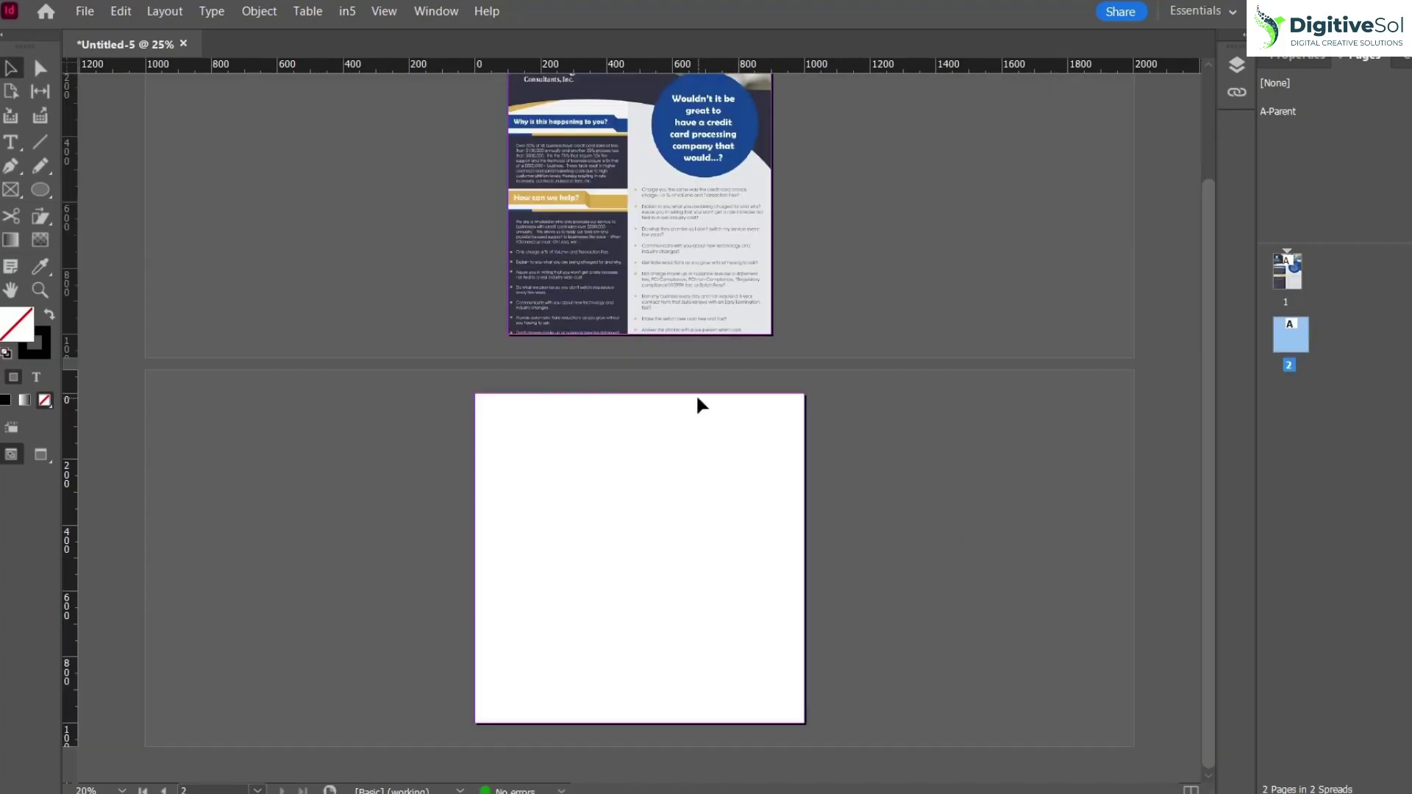
left_click(703, 189)
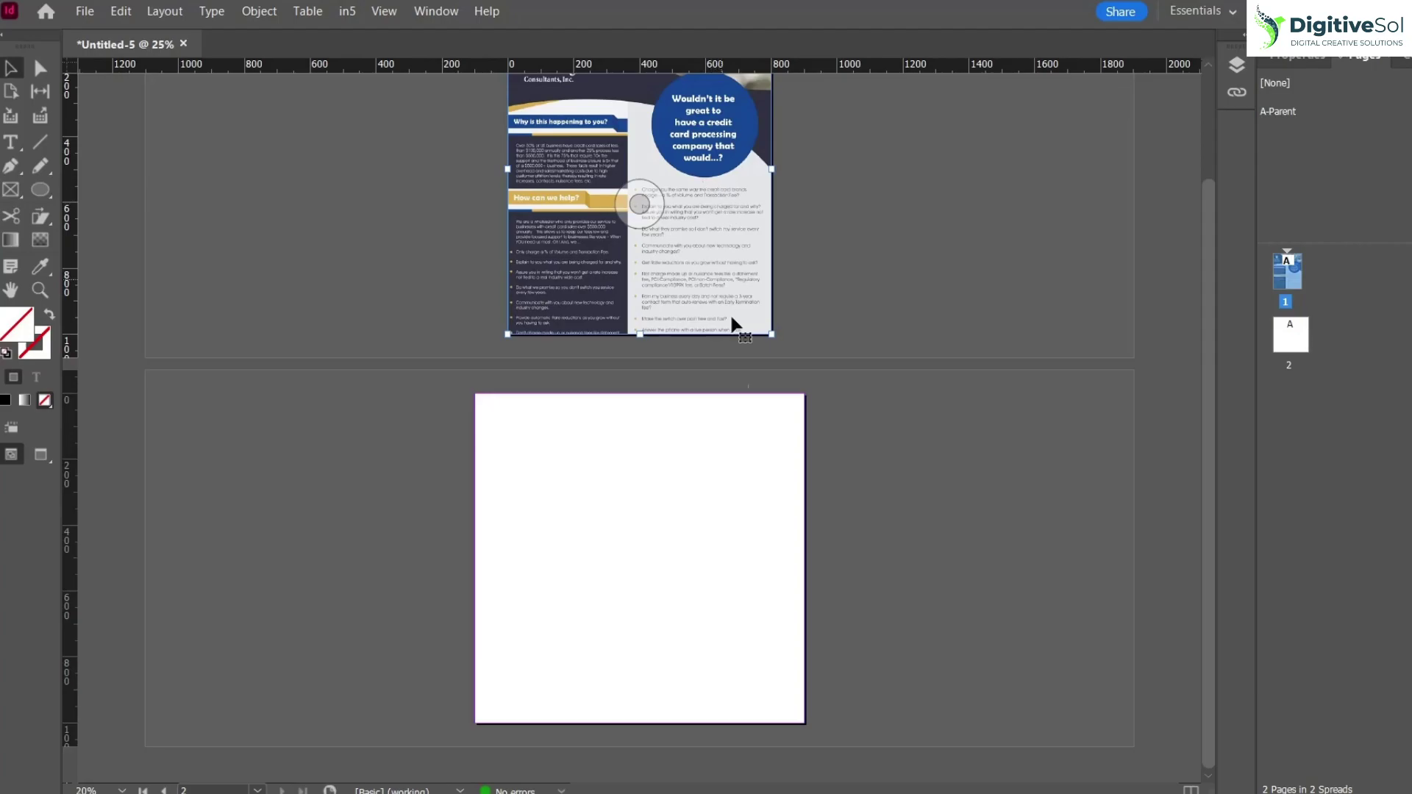
left_click_drag(702, 247, 742, 683)
left_click_drag(739, 479, 674, 431)
left_click(876, 522)
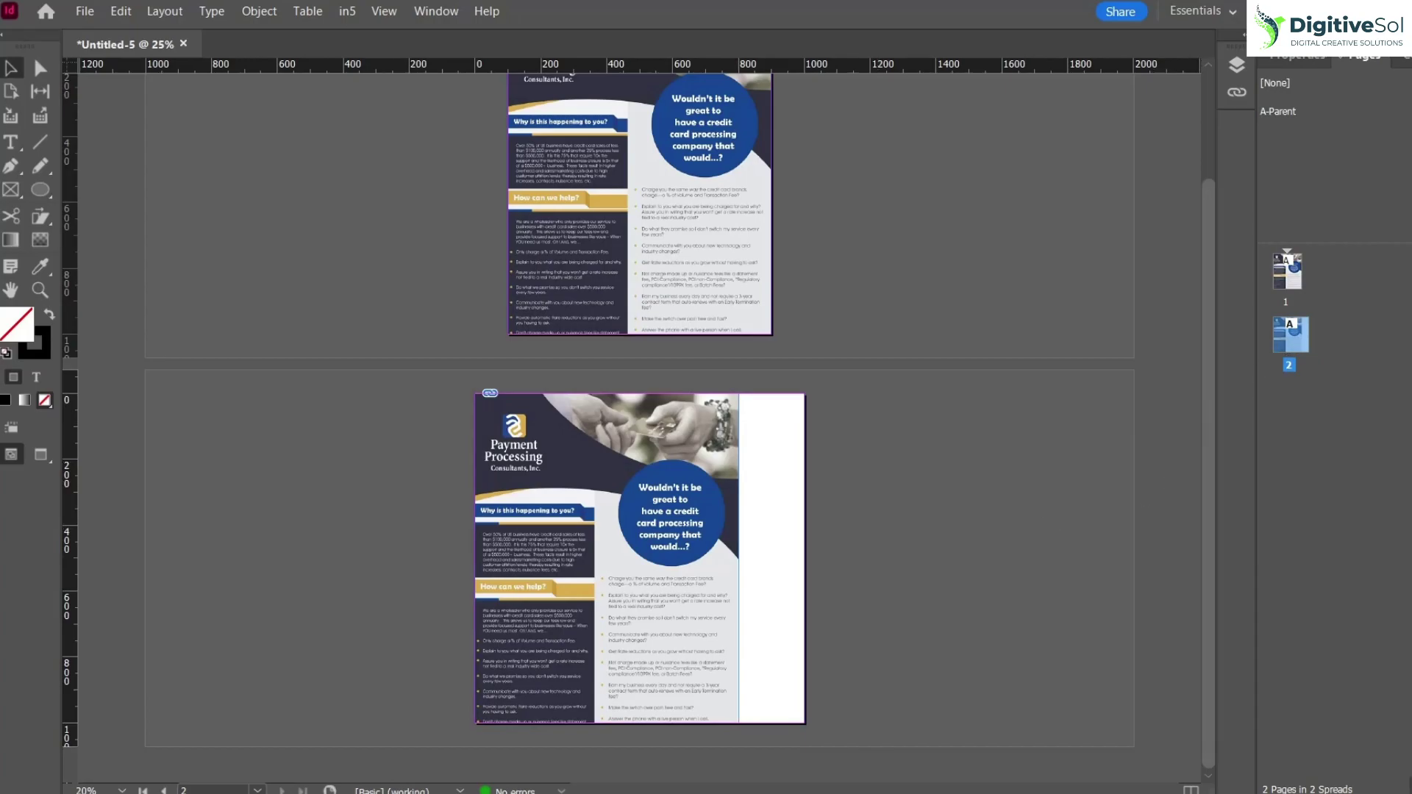
Give page 2 a custom page size of 800 px wide and 1000 px high.
left_click(1366, 788)
left_click(1370, 761)
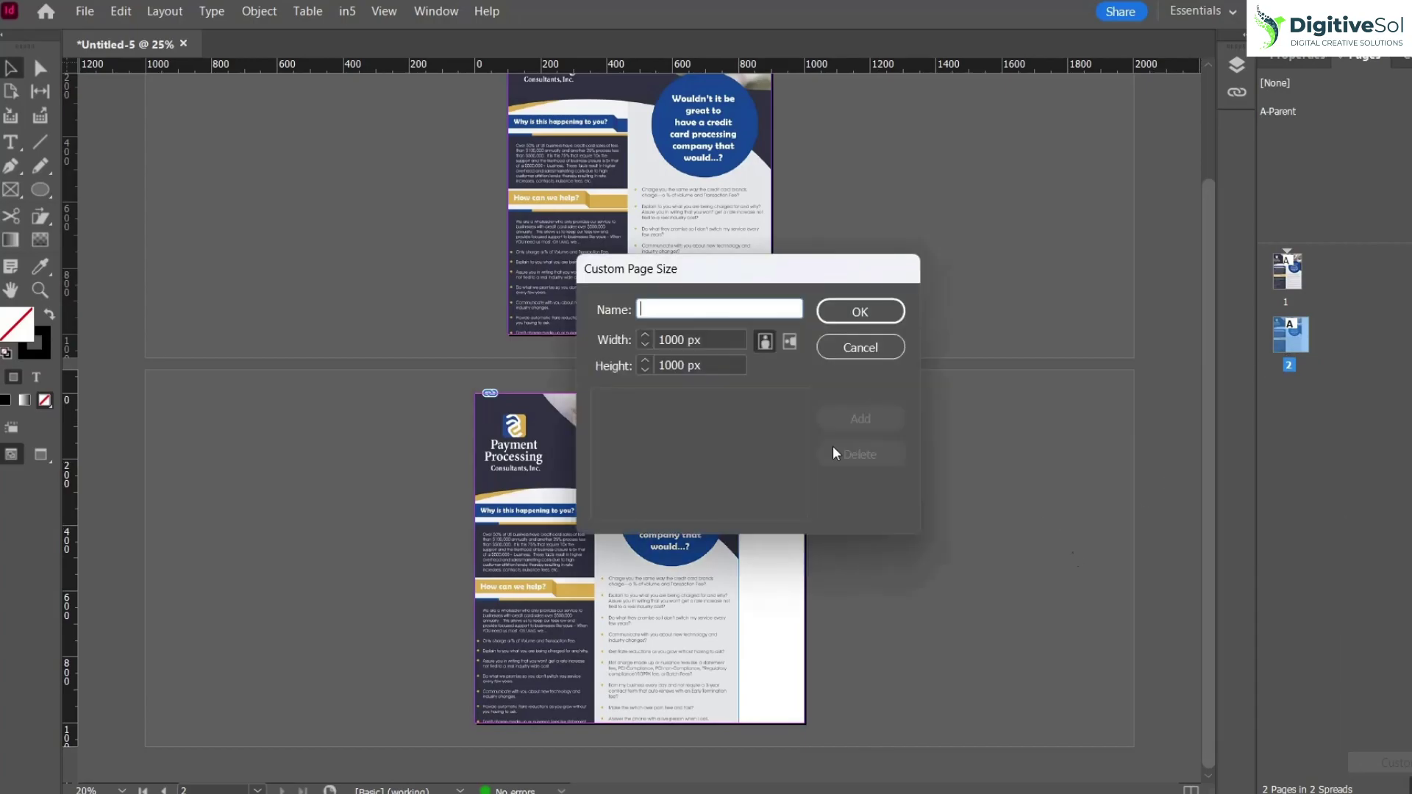
double_click(669, 366)
key("BackSpace")
type("1000")
double_click(669, 339)
type("800")
left_click(869, 315)
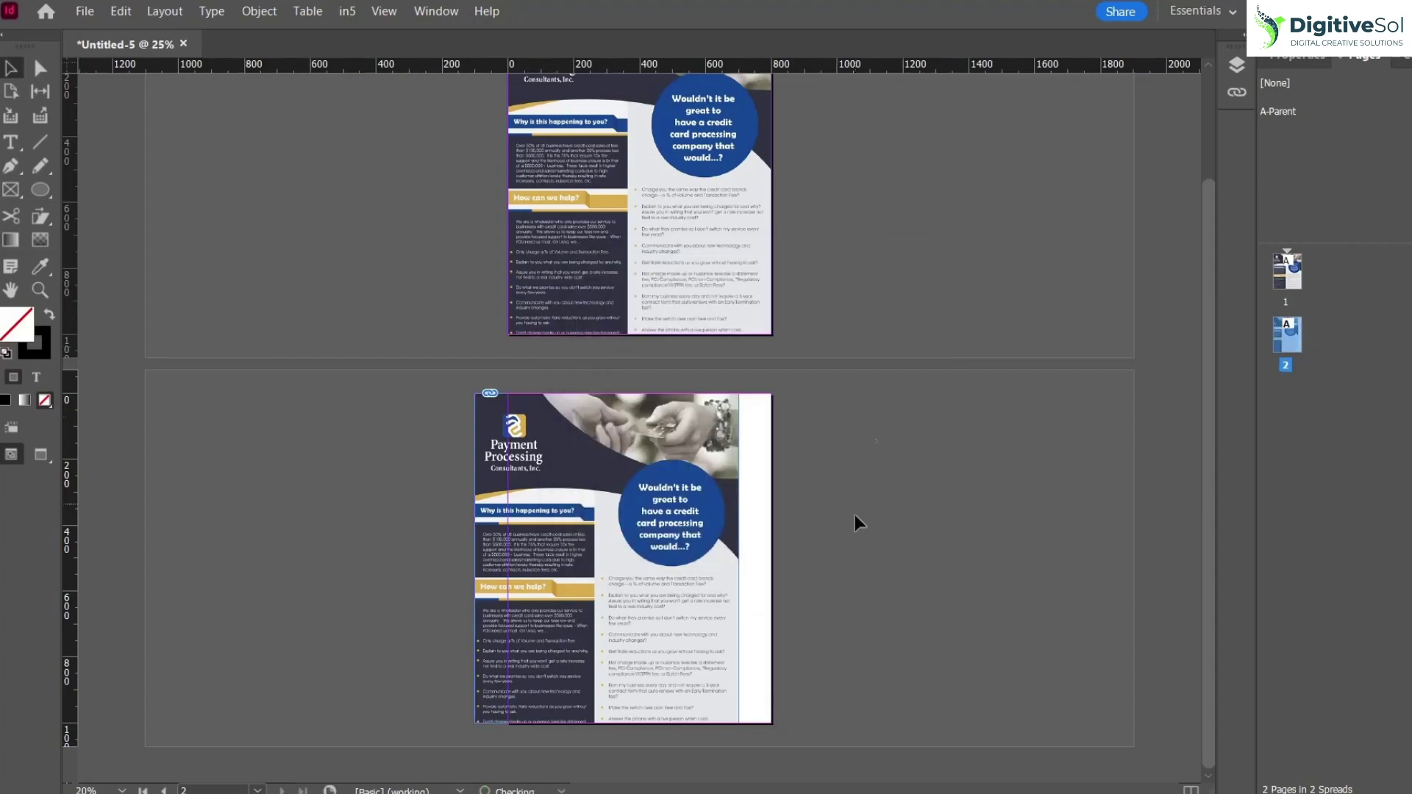
Move the copied image so that it covers page 2 from edge to edge.
left_click_drag(721, 478, 753, 476)
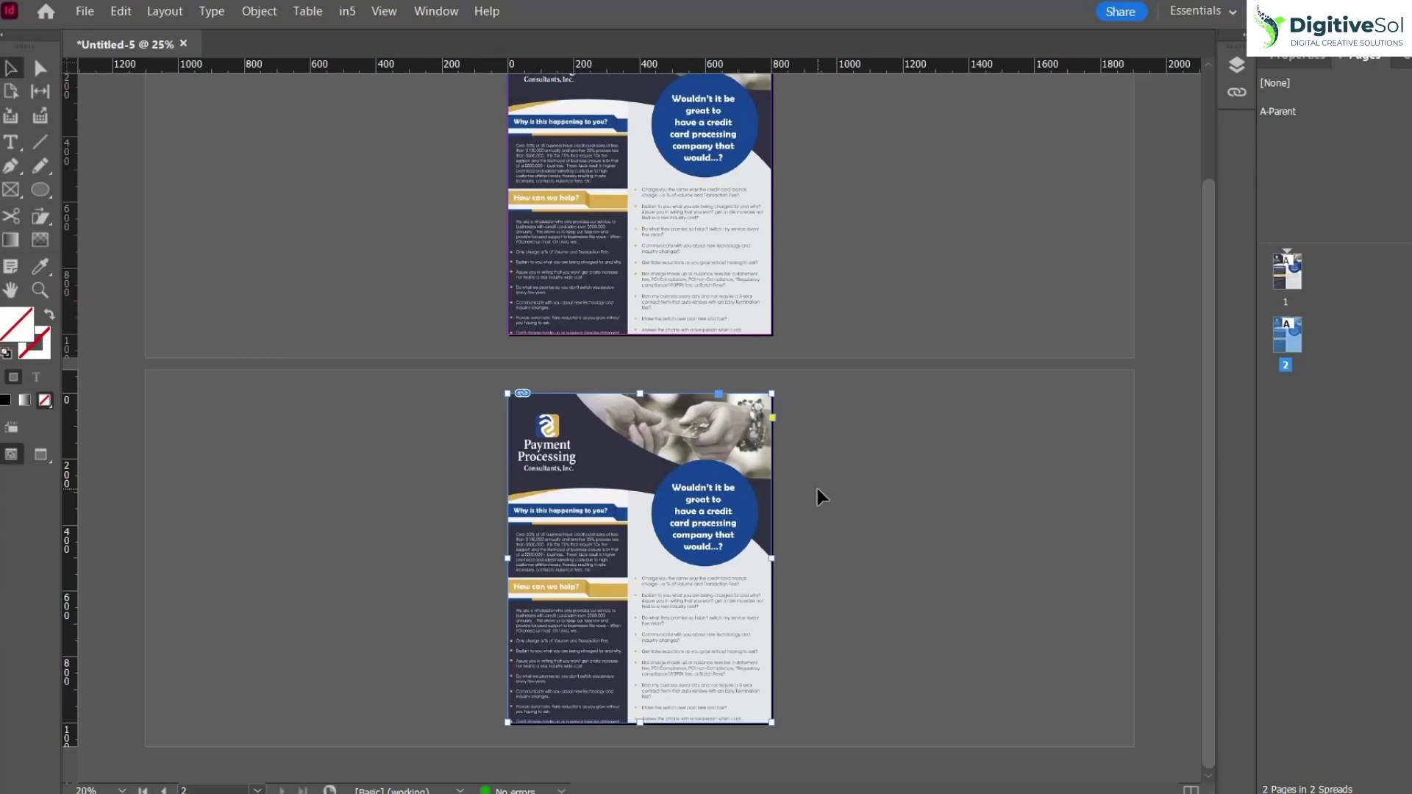
key("ctrl+minus")
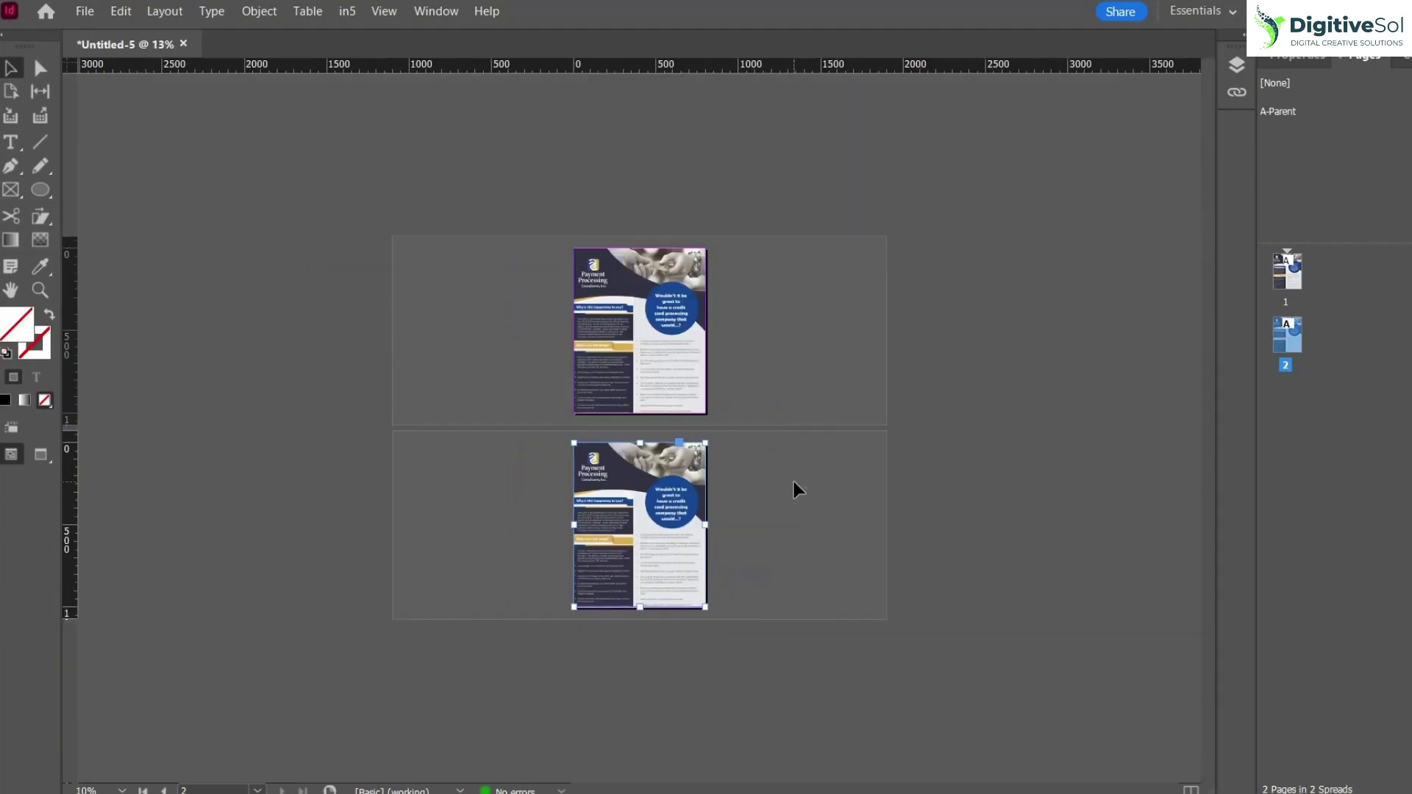
left_click(795, 492)
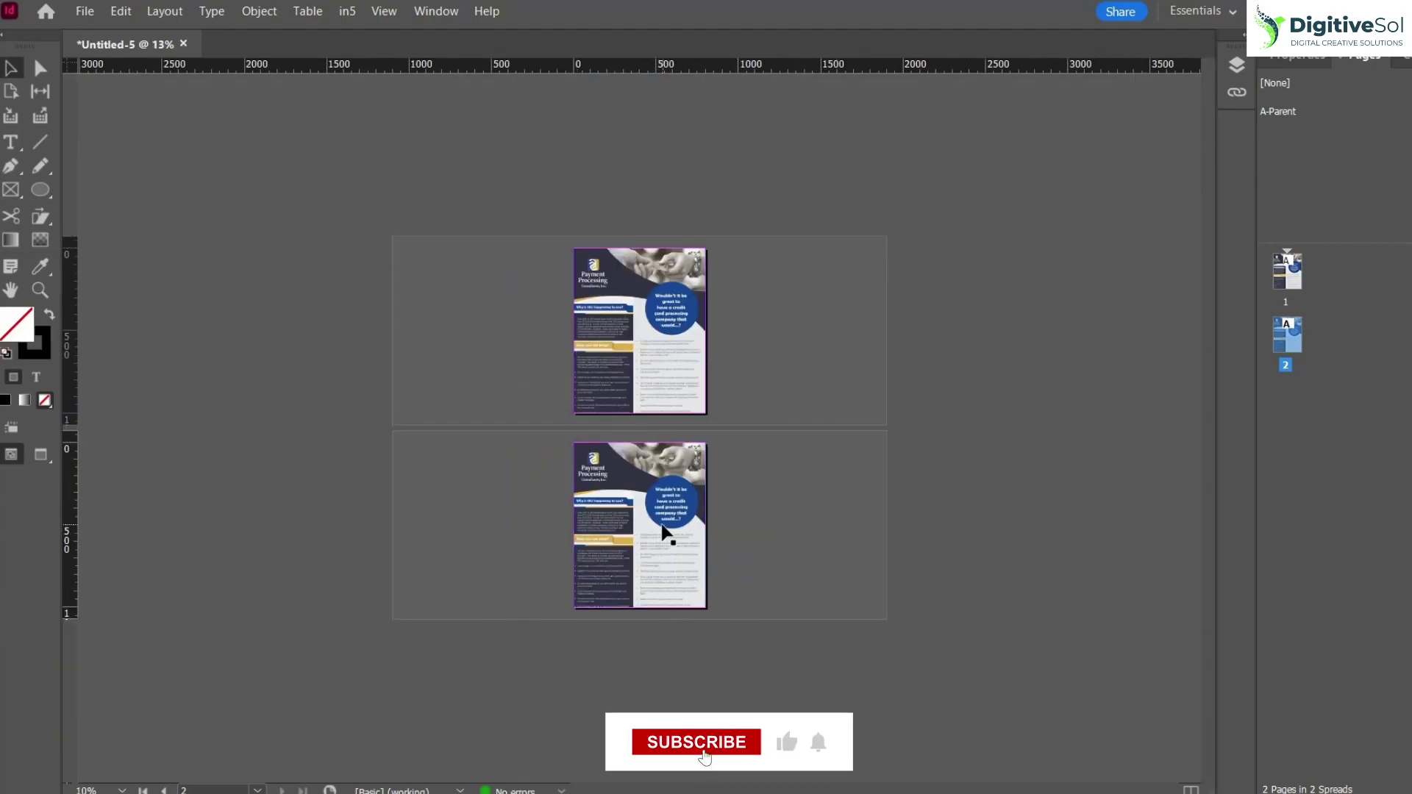
Delete the flyer images from pages 1 and 2.
left_click(682, 515)
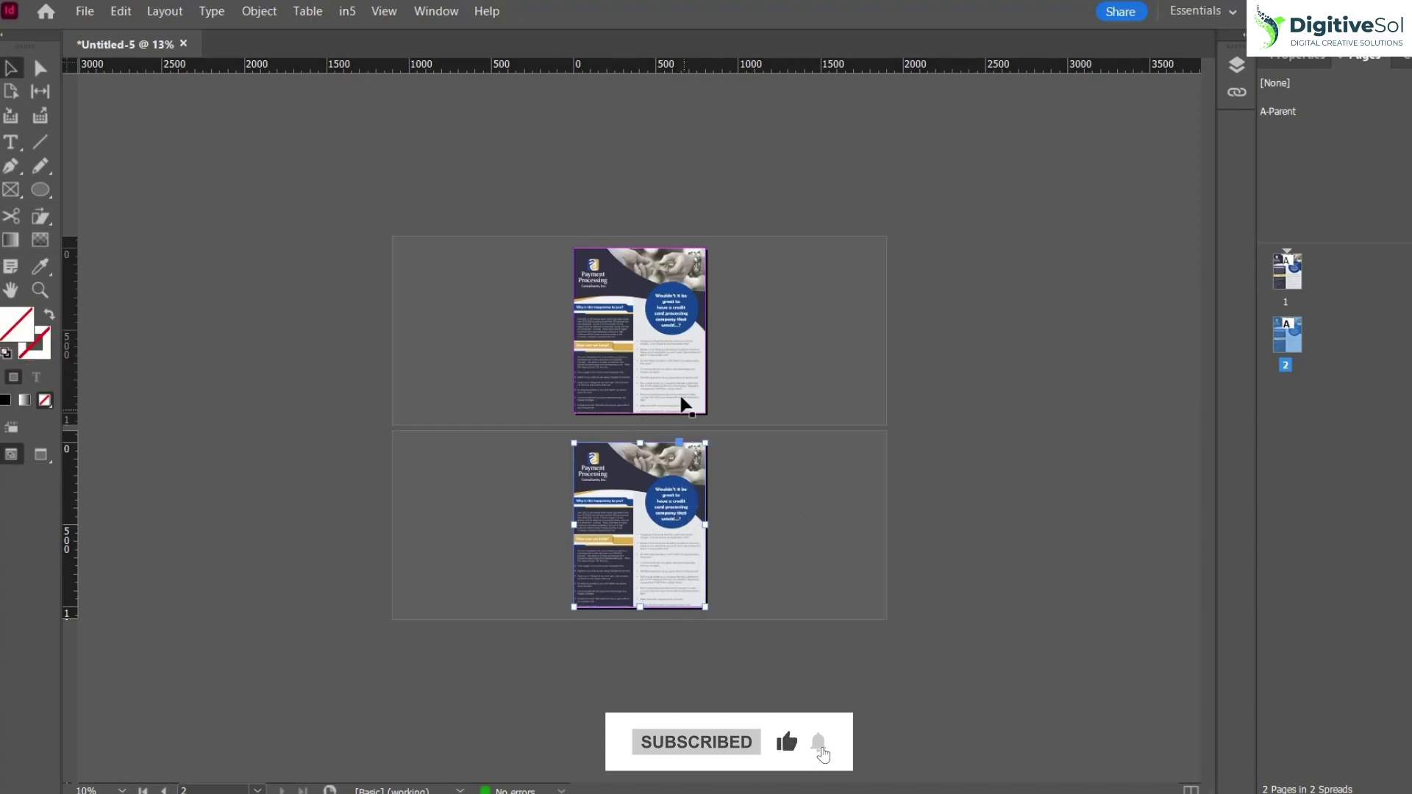
left_click(682, 404)
key("Delete")
left_click(682, 489)
key("Delete")
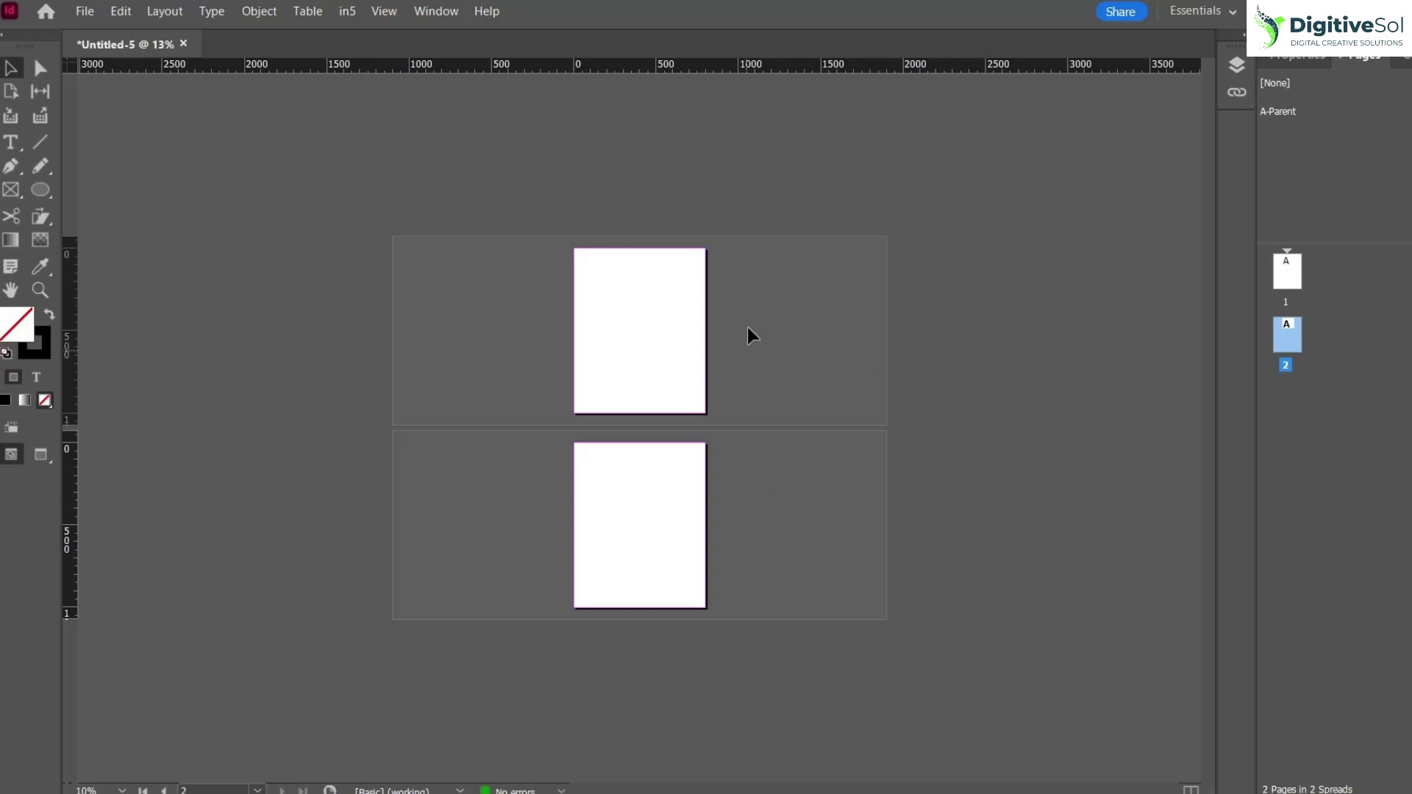
Give the A-Parent page a custom page size with a width of 800 px.
left_click(666, 343, "ctrl")
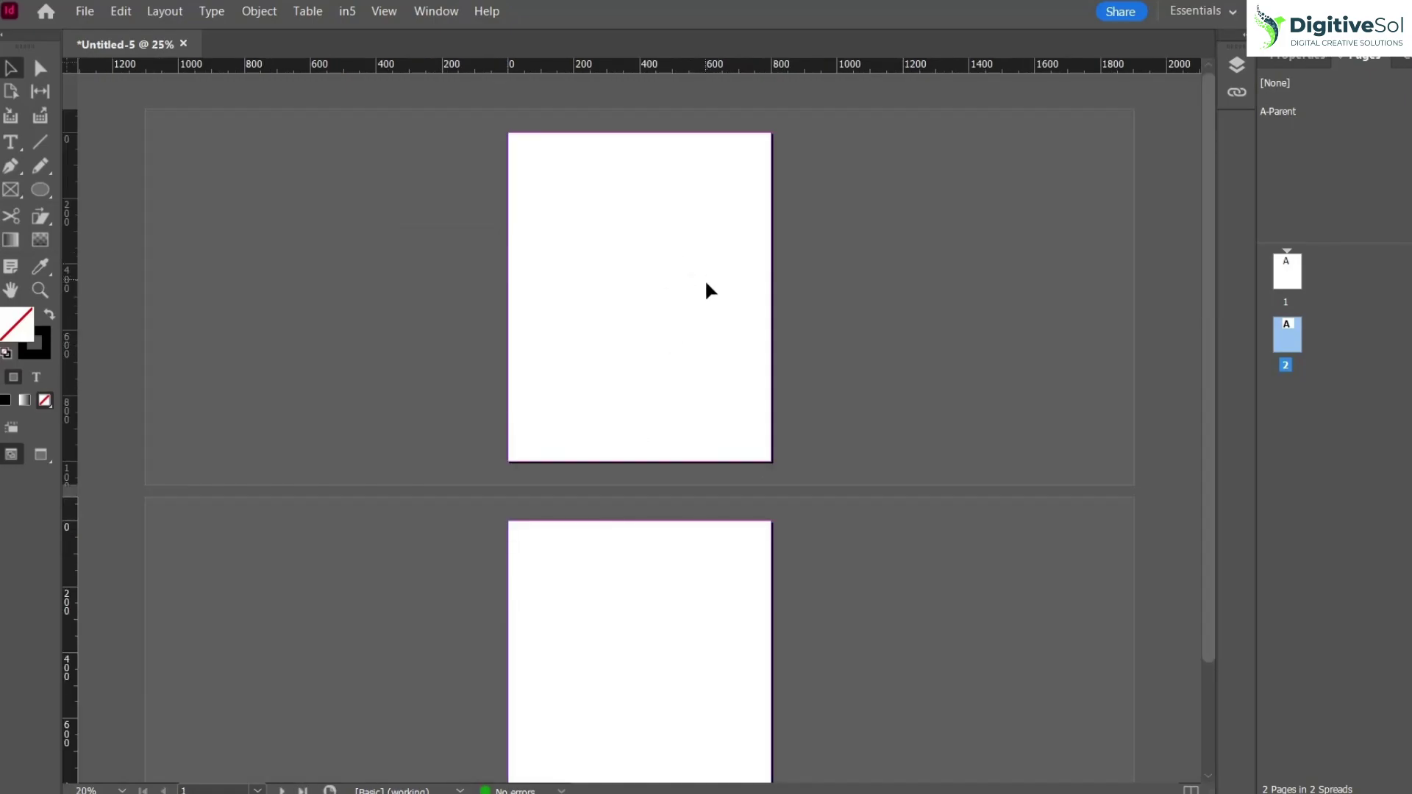
left_click(781, 279)
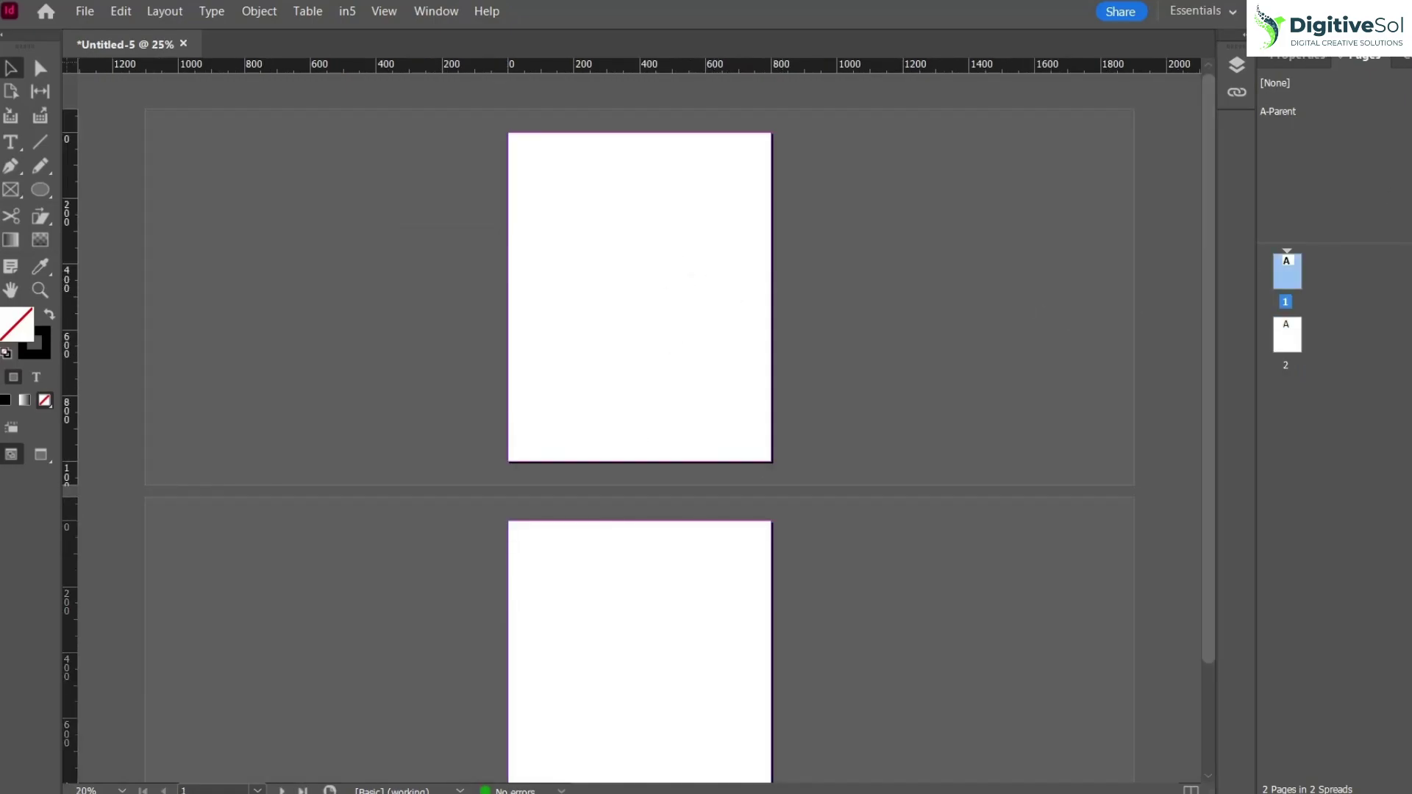
left_click(1409, 141)
left_click(1406, 788)
left_click(1369, 762)
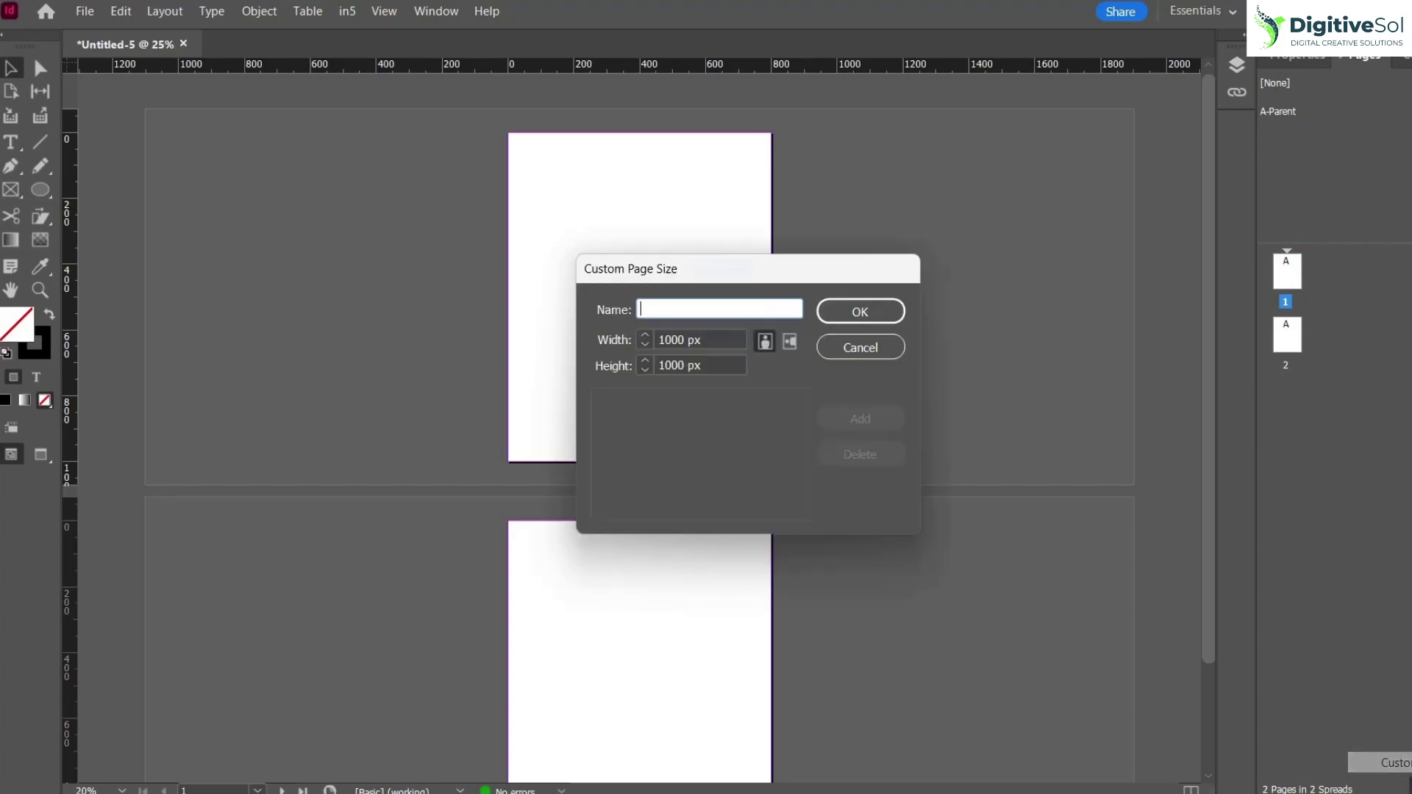
triple_click(666, 334)
type("800px")
left_click(853, 317)
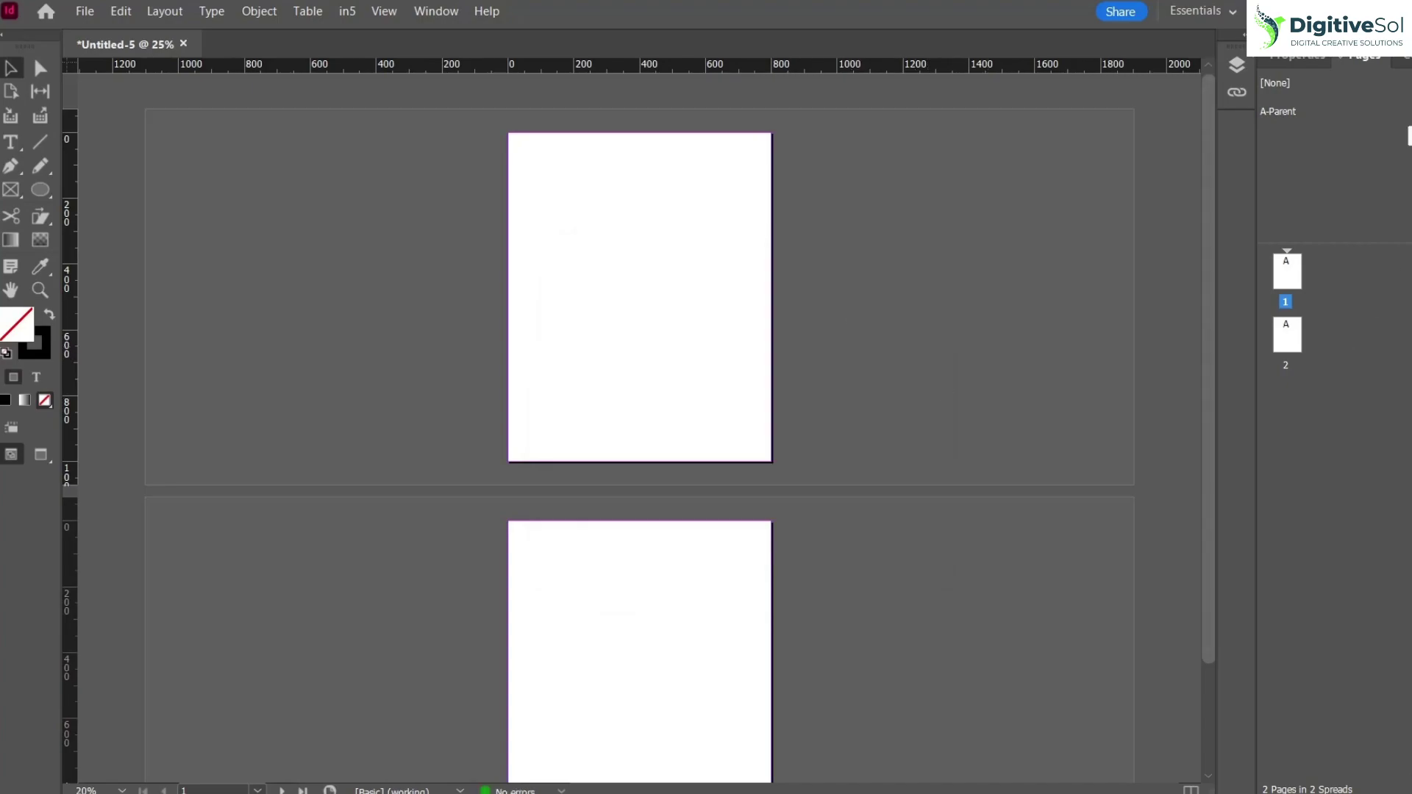
Add two new pages after page 2.
left_click(1286, 335)
left_click(1409, 785)
left_click(1409, 786)
left_click(1294, 463)
left_click(1293, 463)
Check the width and height of page 4 in its custom page size settings.
left_click(1409, 785)
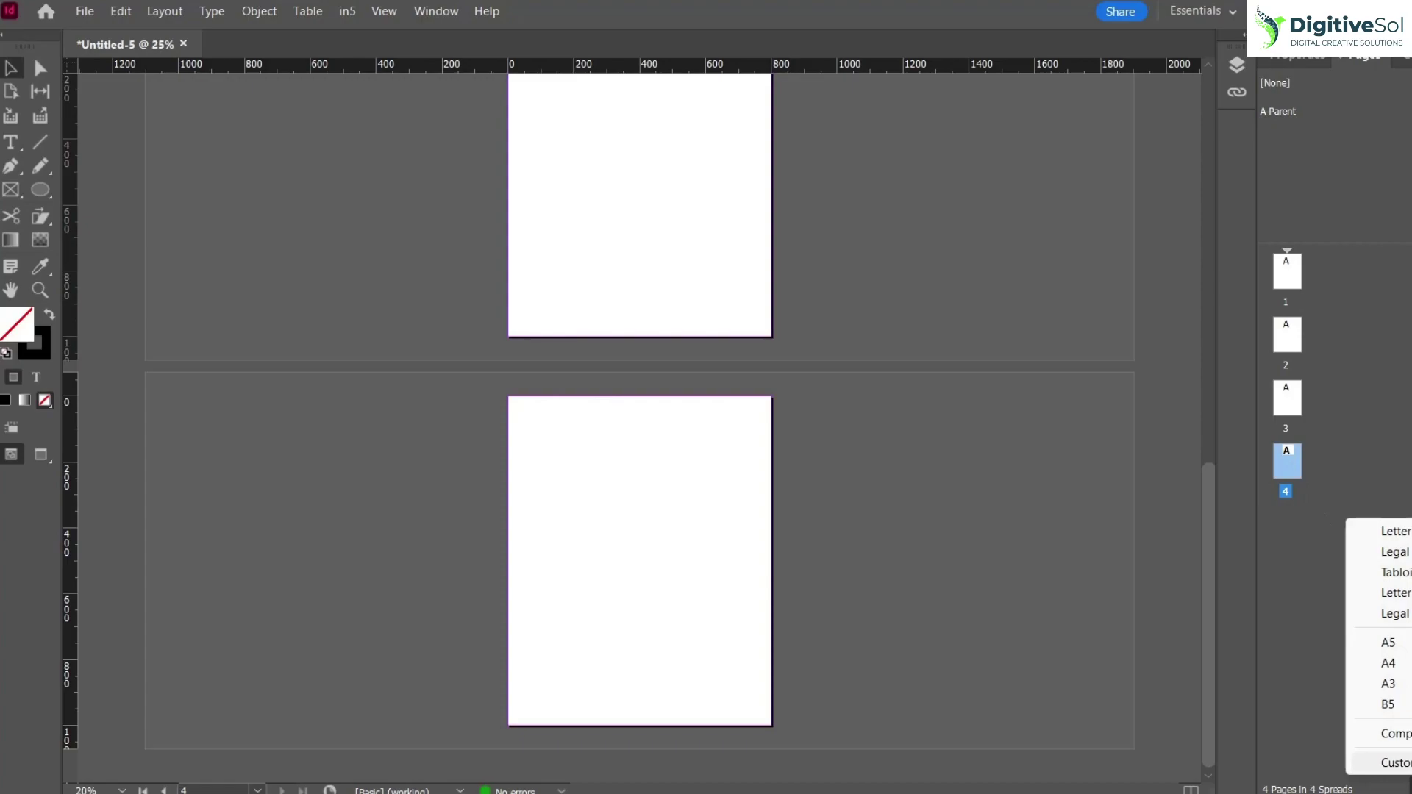
left_click(1377, 762)
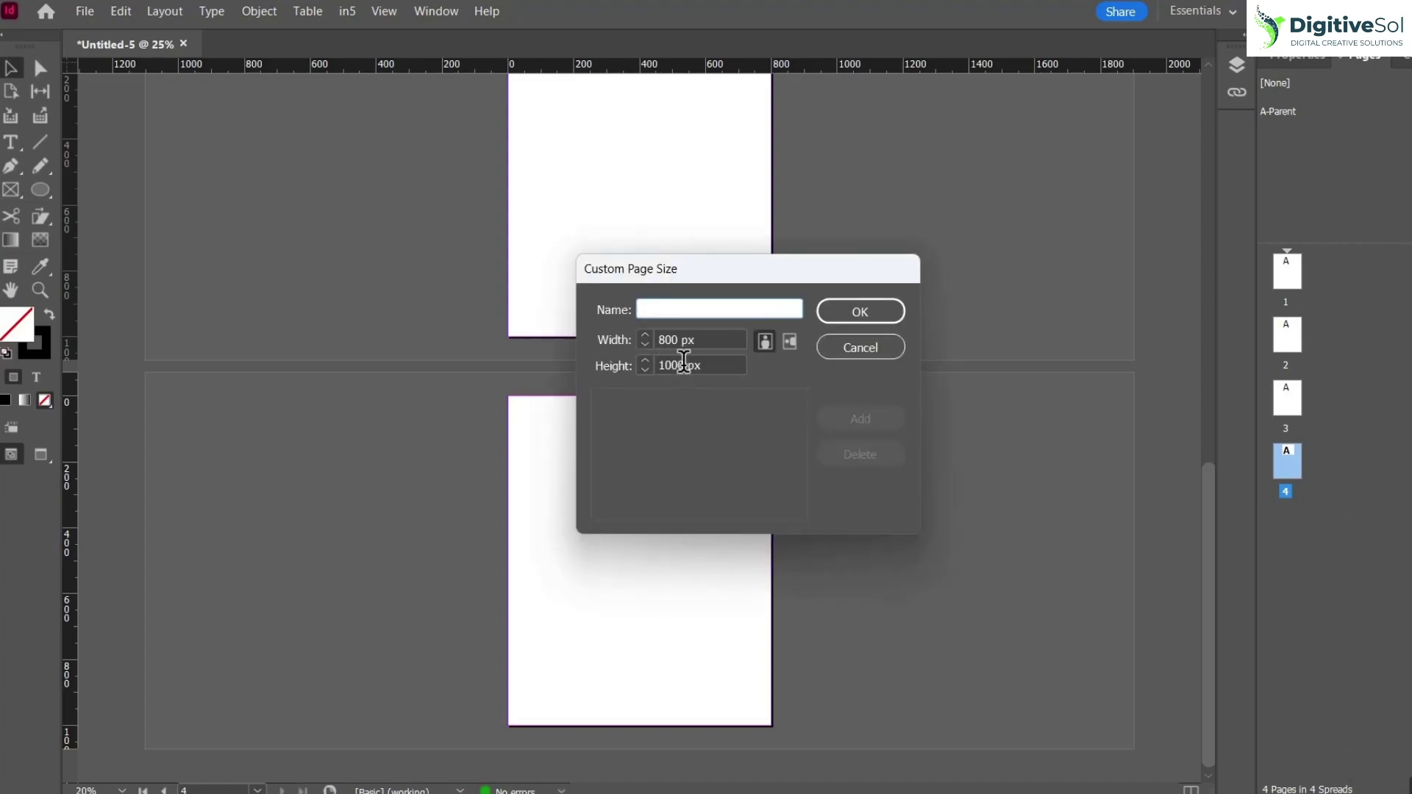
left_click(846, 353)
Turn on facing pages for the document and add a fifth page.
key("ctrl+minus")
left_click_drag(801, 313, 837, 441)
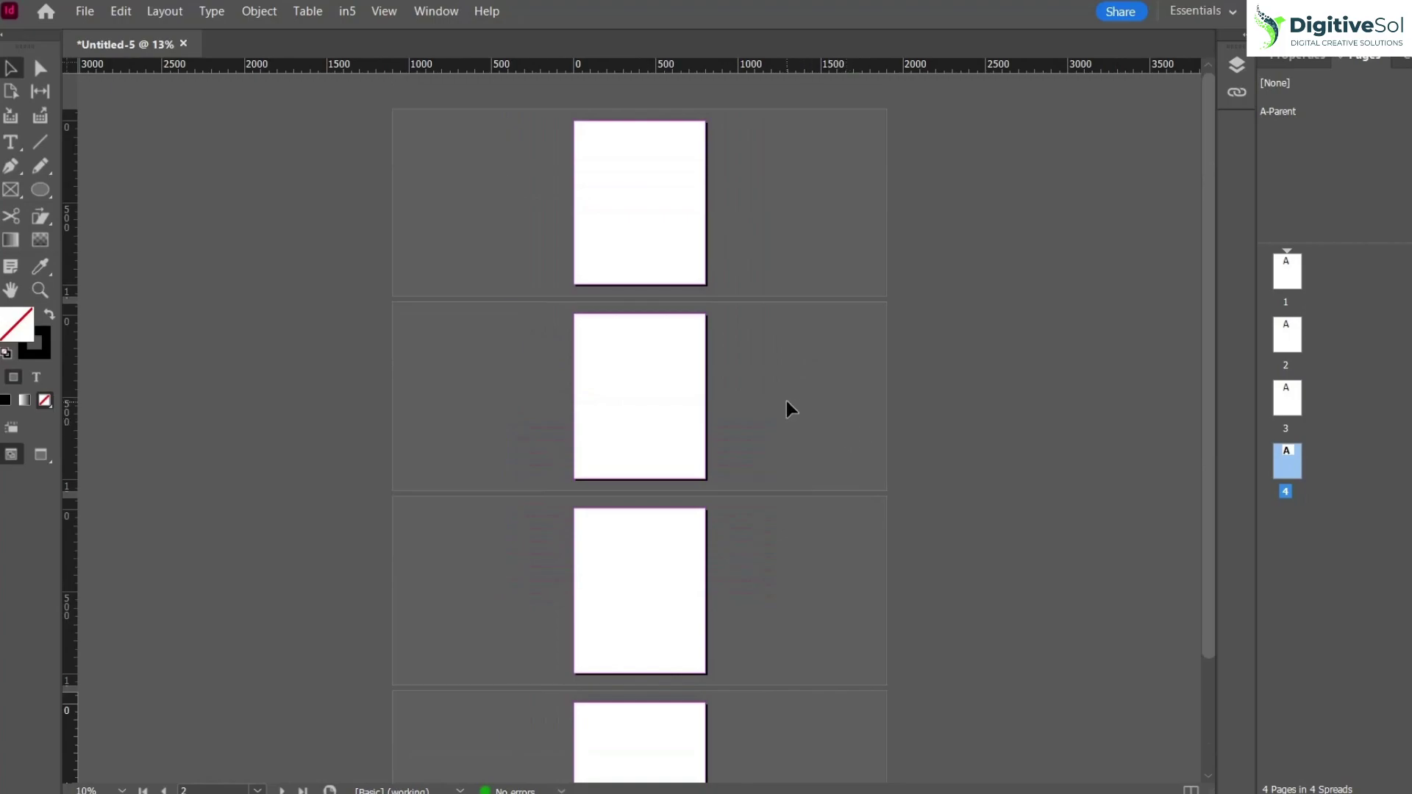
left_click(1288, 57)
left_click(1402, 202)
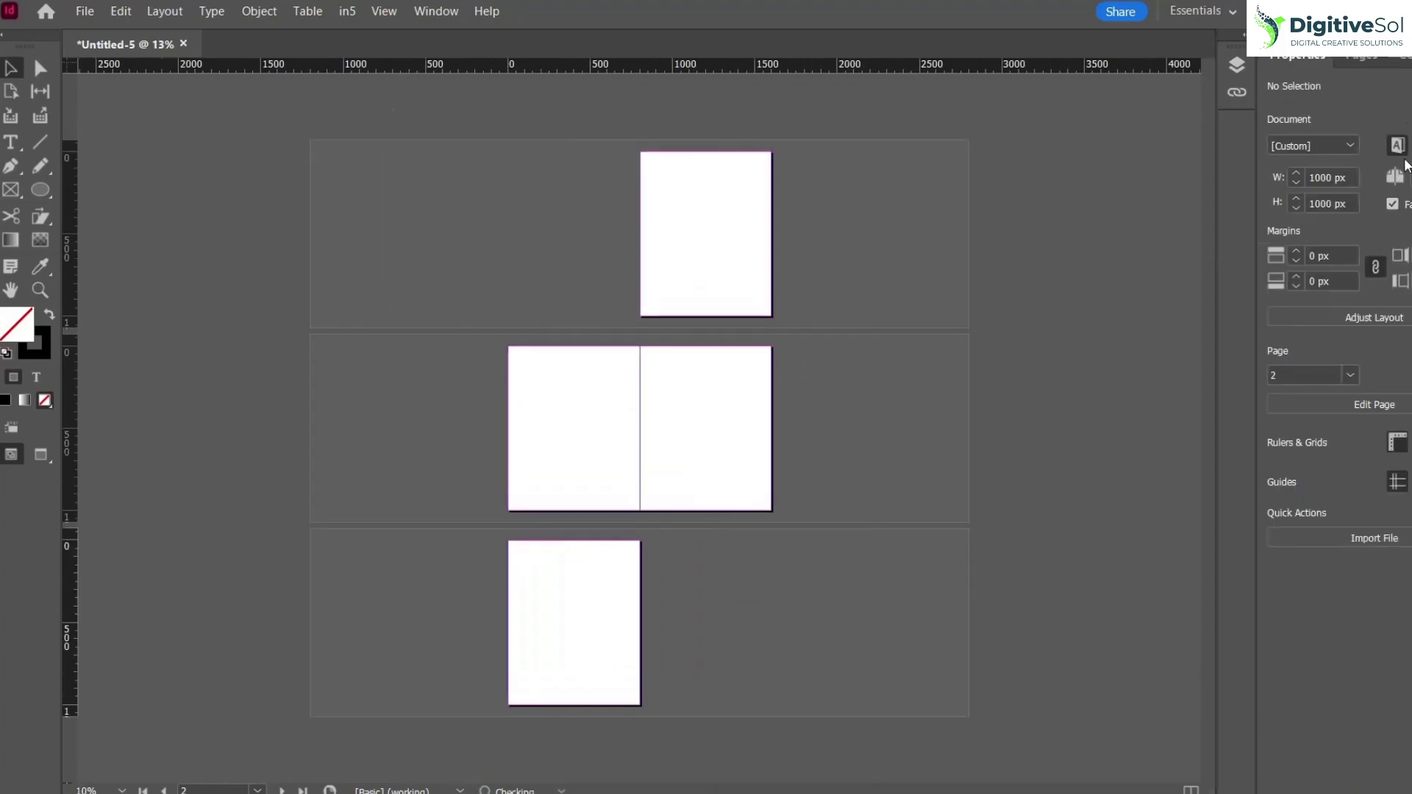
left_click(1362, 58)
key("ctrl+shift+p")
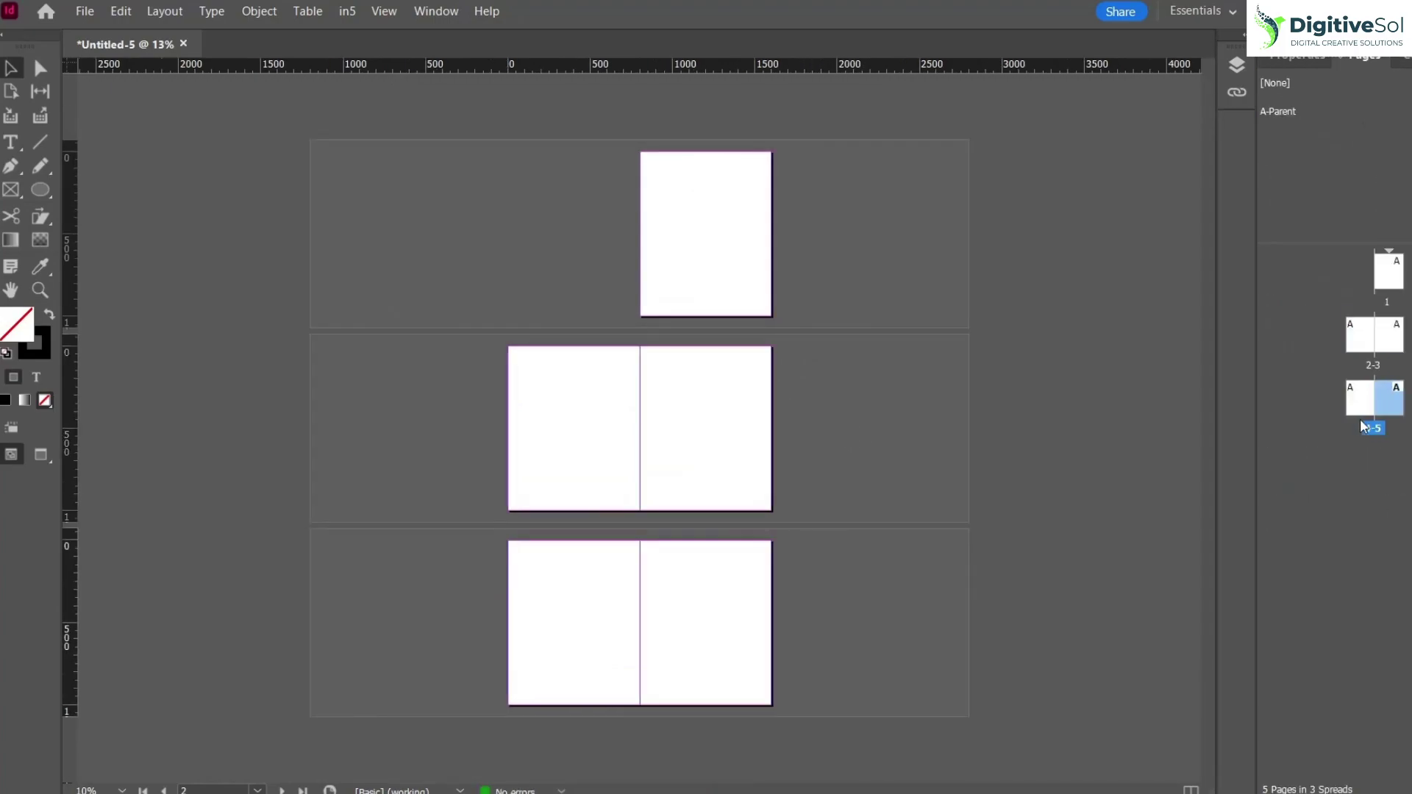
Create a new two-page parent with prefix B and a page size of 1000 × 1000 px.
left_click(1318, 440)
left_click(1361, 401)
left_click(1386, 404)
left_click(1341, 178)
right_click(1339, 178)
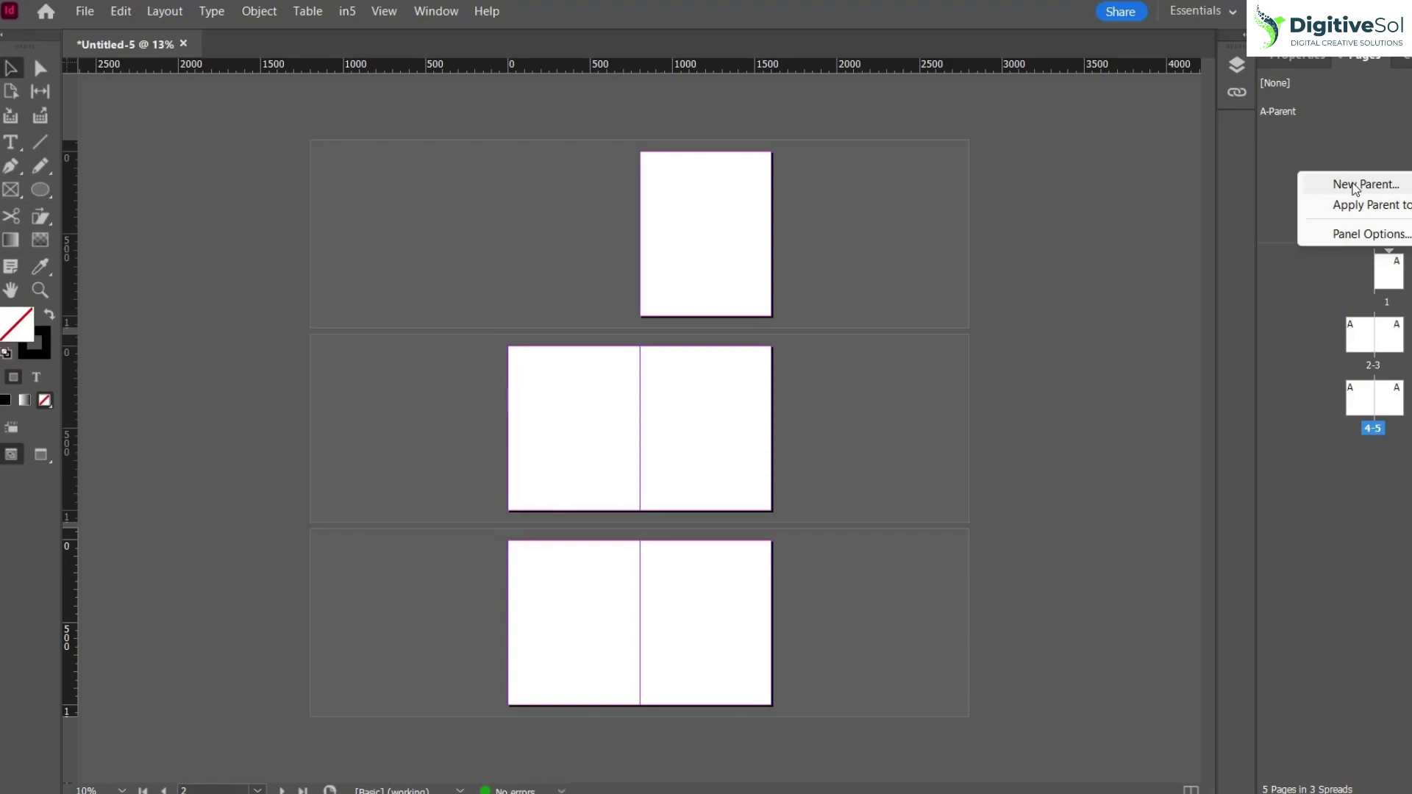
left_click(1355, 184)
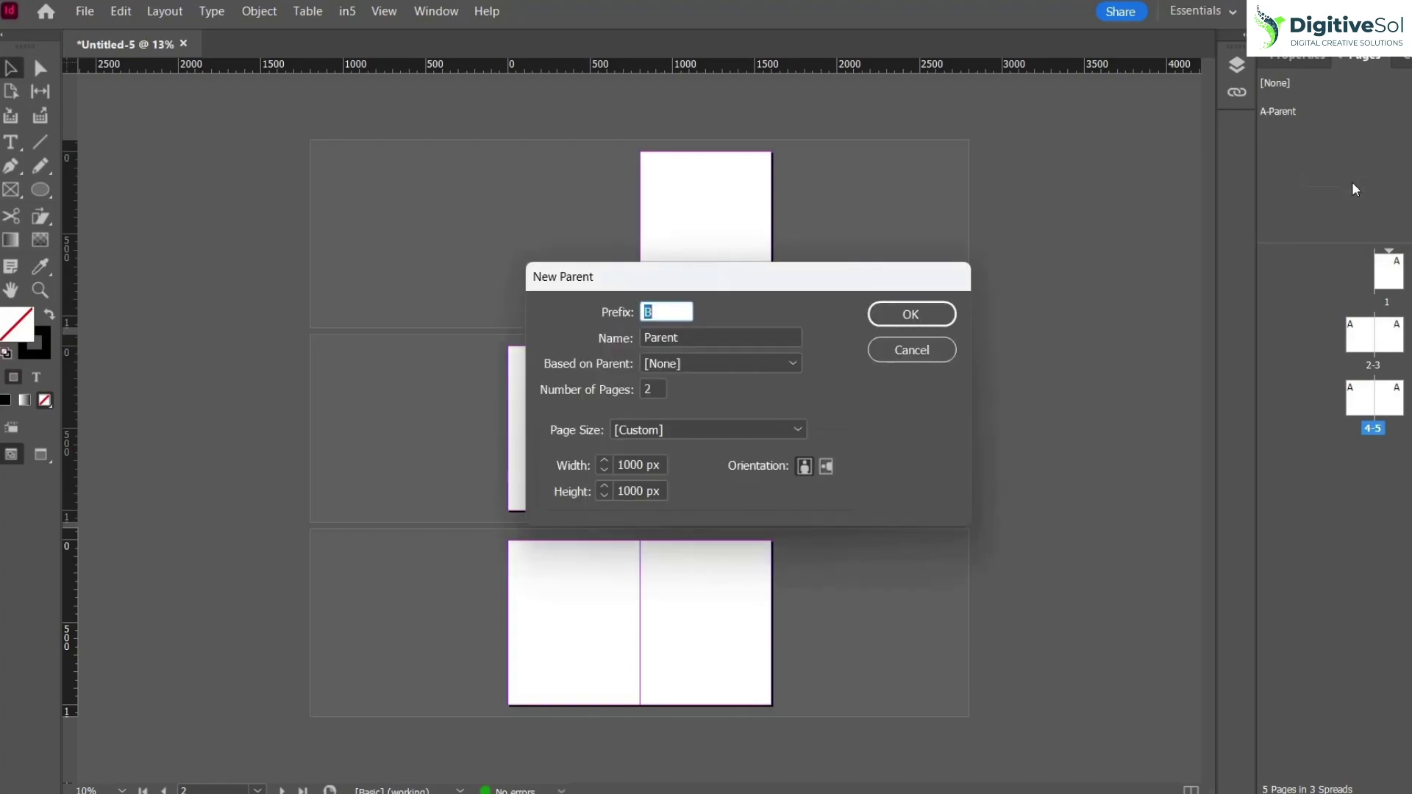
double_click(621, 489)
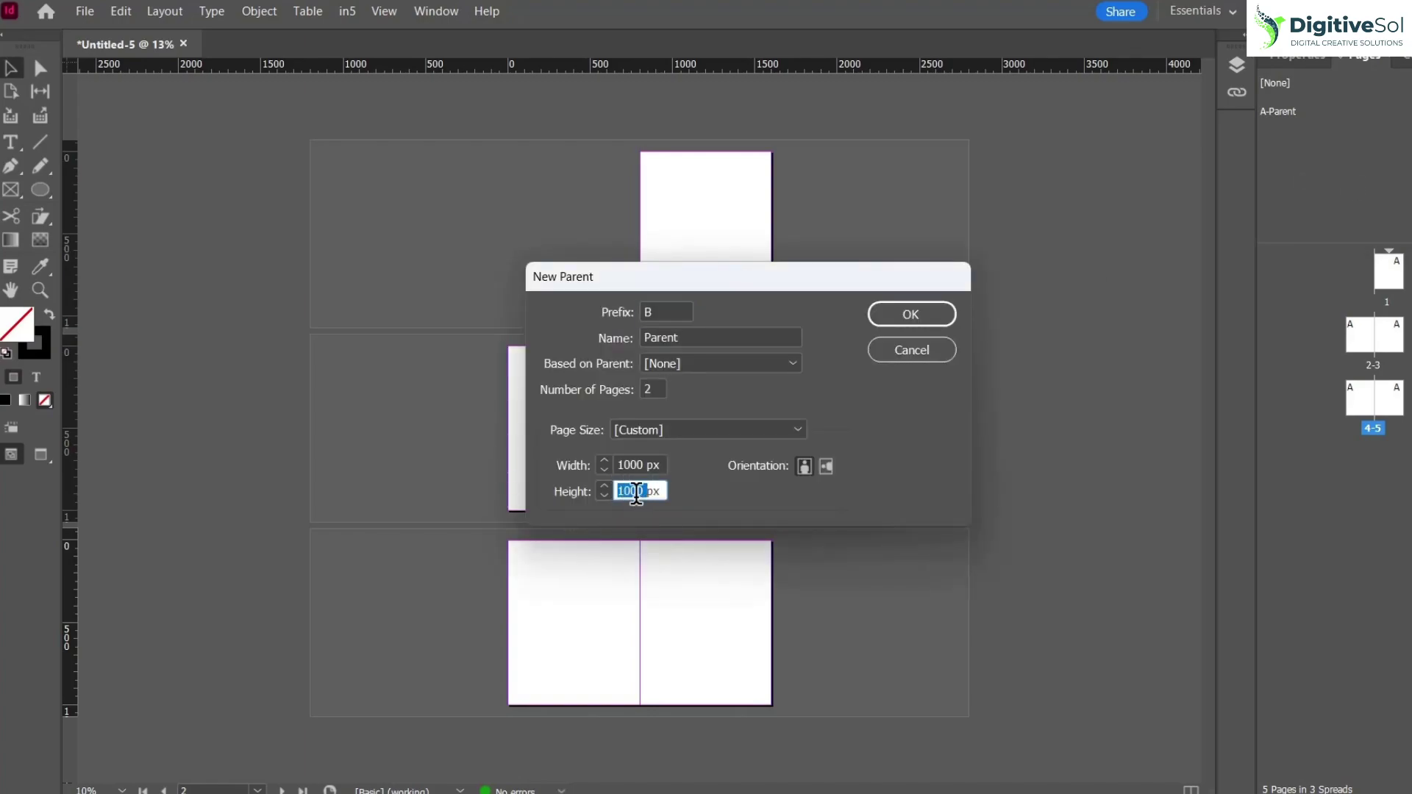
left_click(643, 490)
left_click(889, 318)
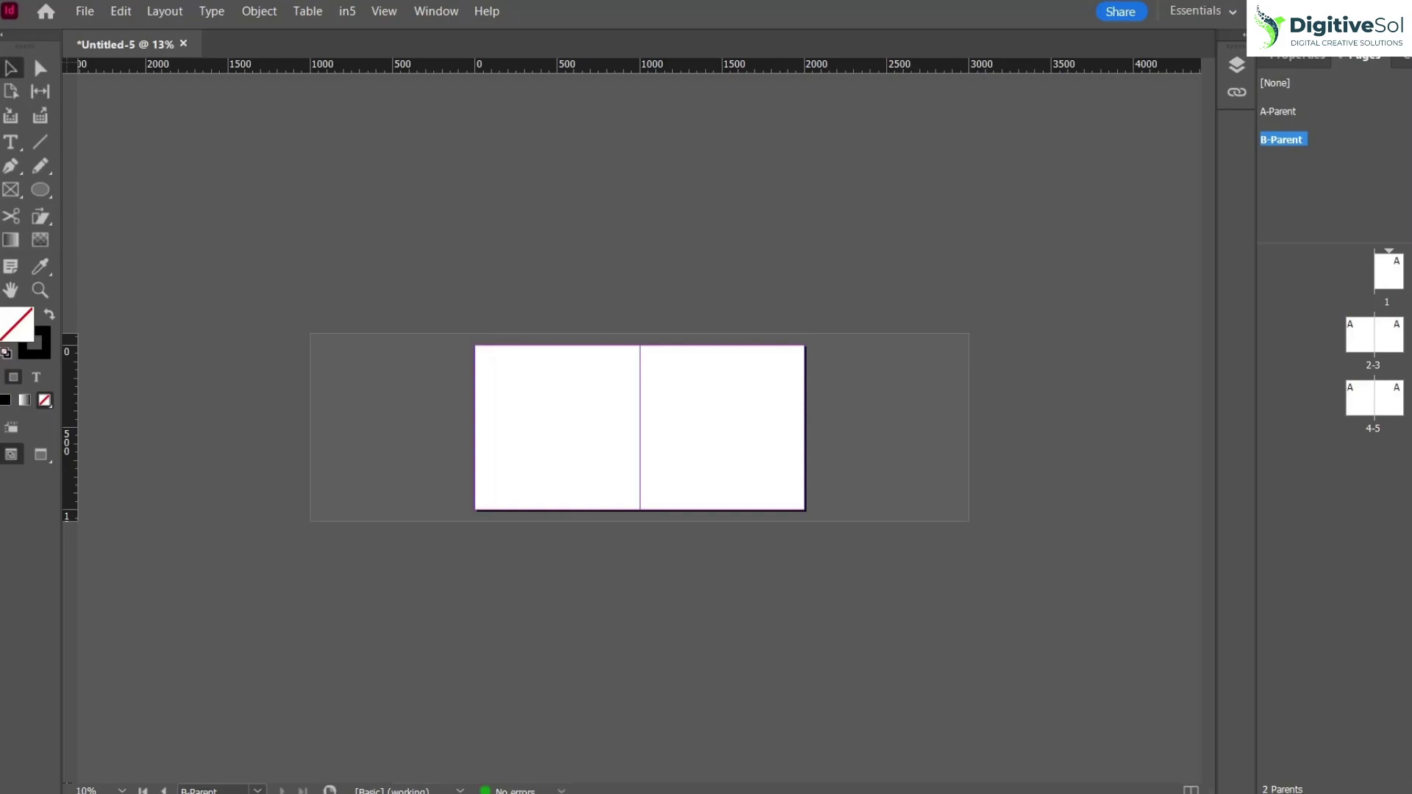
Give the B-Parent pages a custom page size with a width of 1250 px.
left_click(1409, 788)
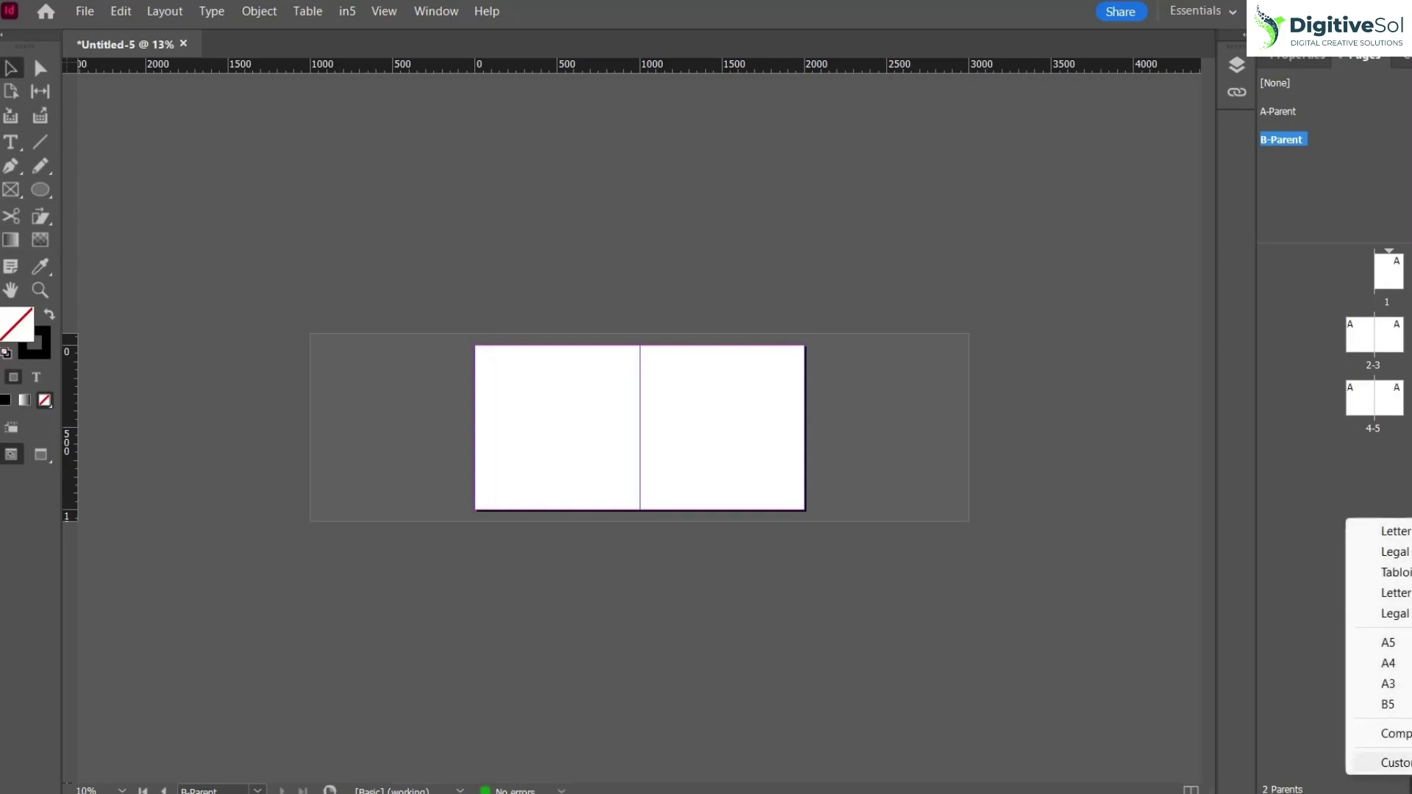
left_click(1395, 763)
double_click(676, 338)
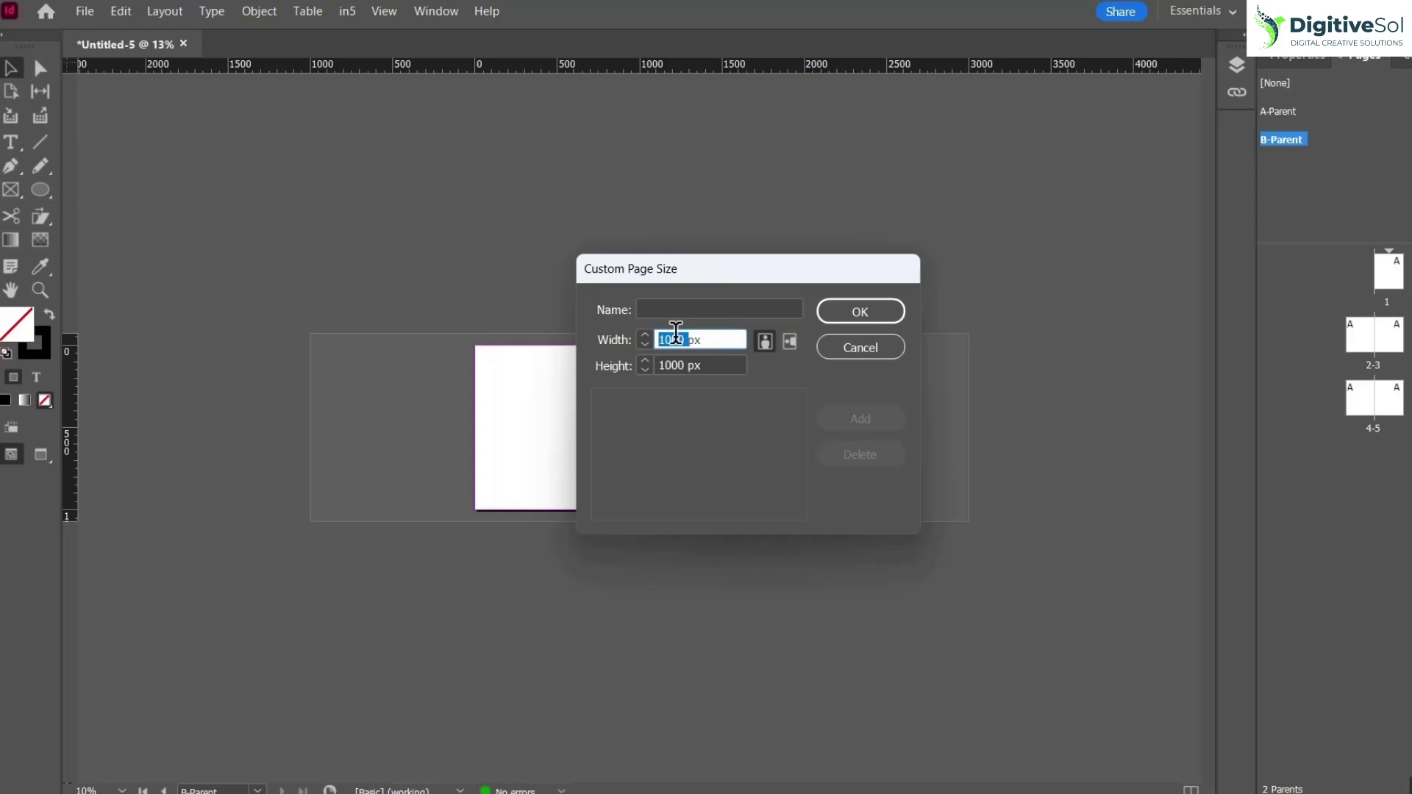
type("1250")
left_click(859, 311)
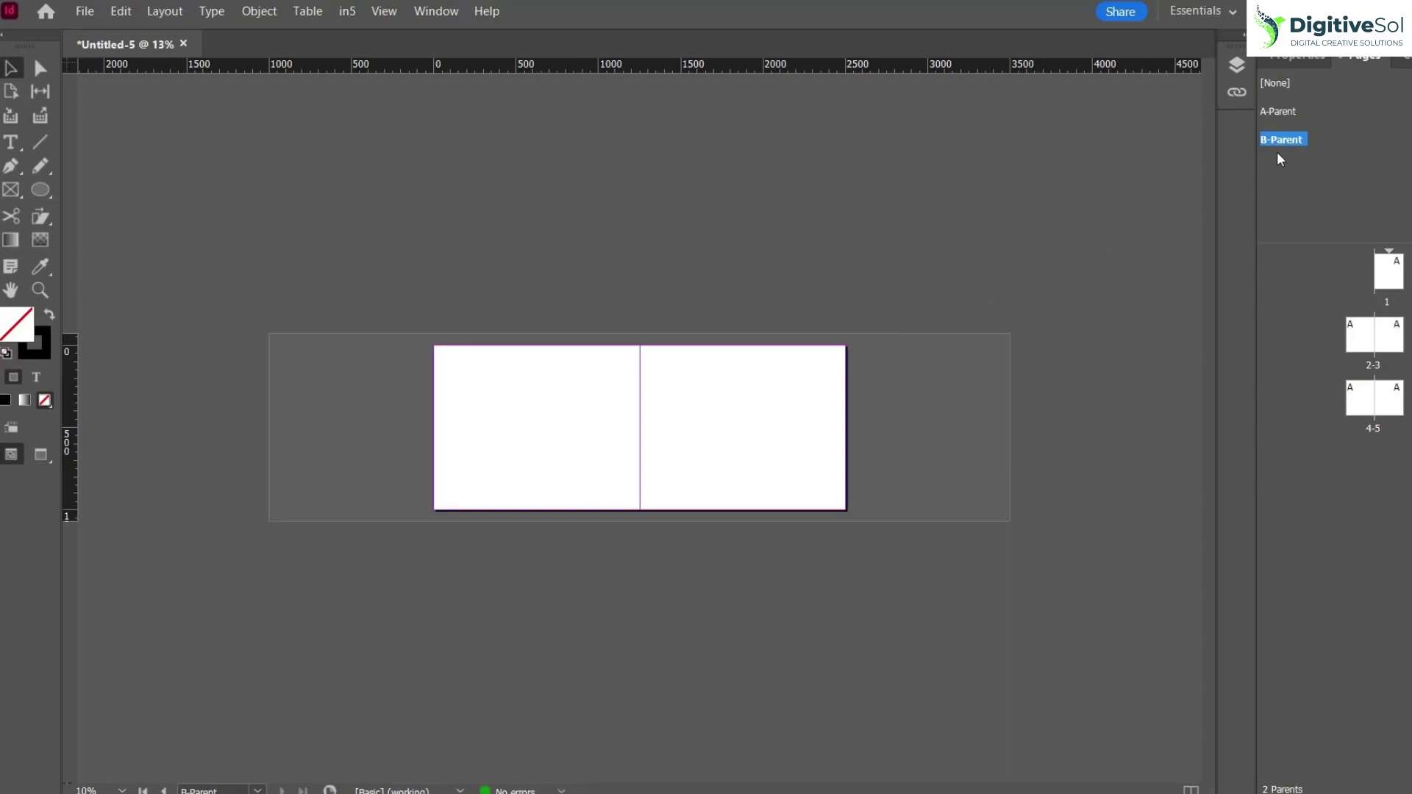
Apply B-Parent to page 4 and resize the page to the parent page size.
double_click(1357, 400)
left_click(1390, 403)
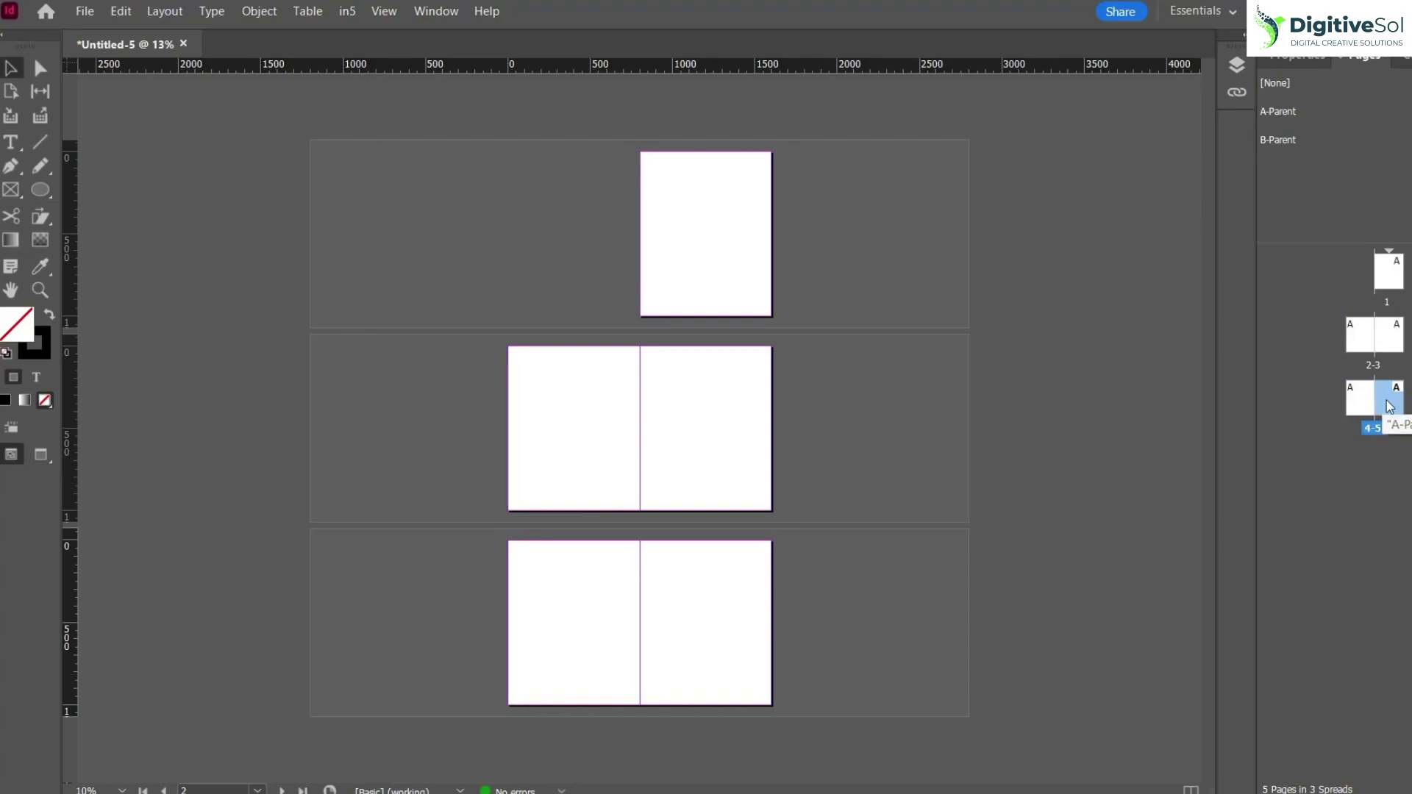
left_click(1356, 403)
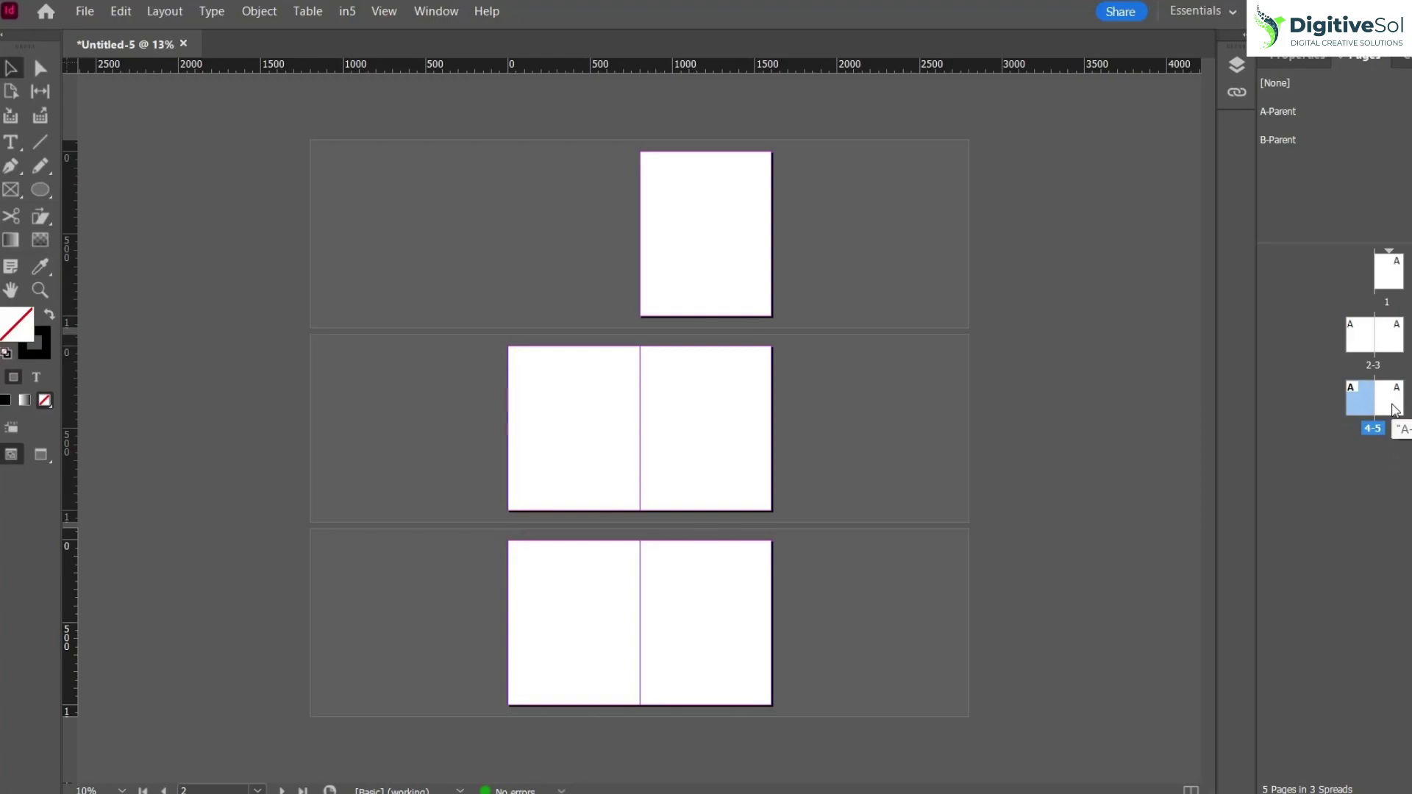
left_click(1391, 404)
left_click(1356, 400)
left_click_drag(1406, 139, 1360, 398)
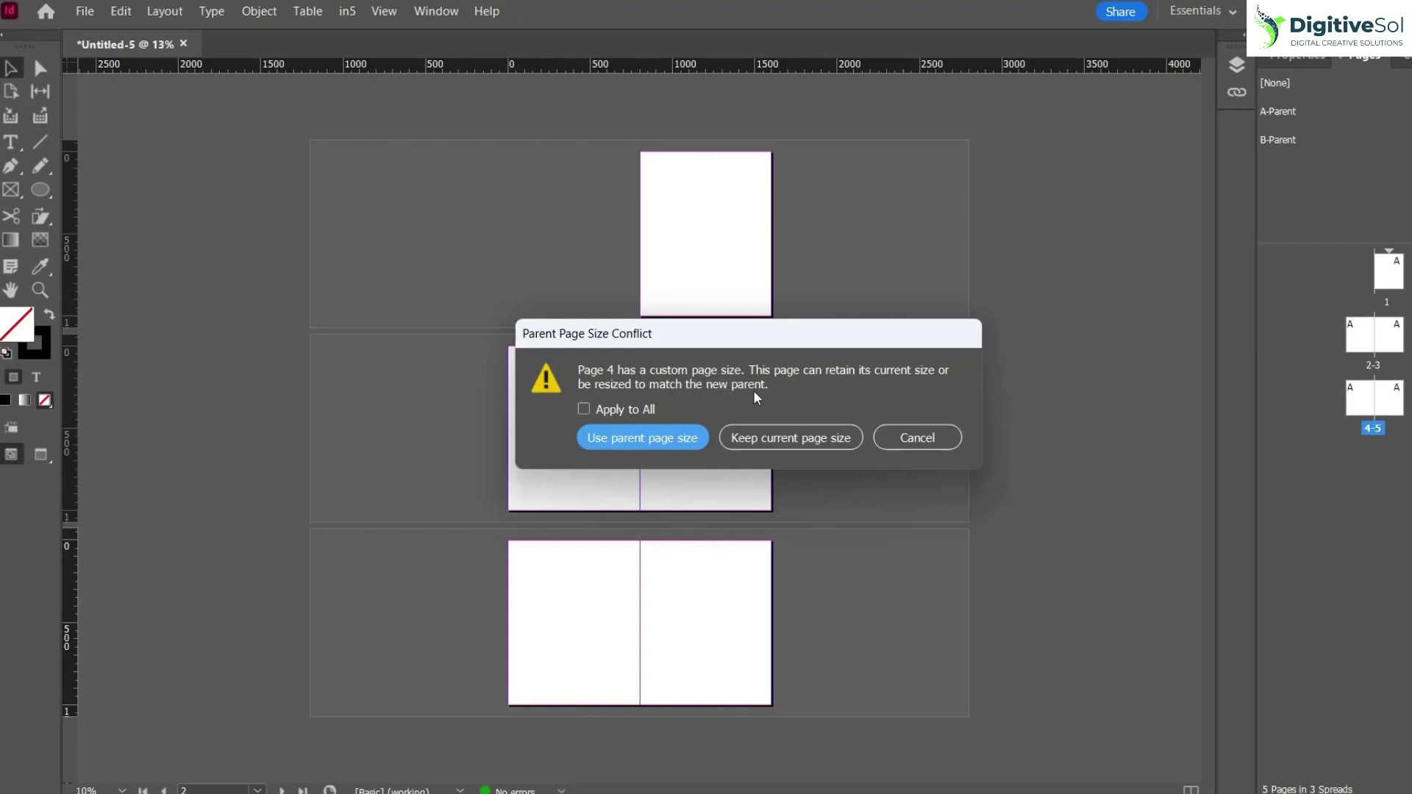
left_click(666, 437)
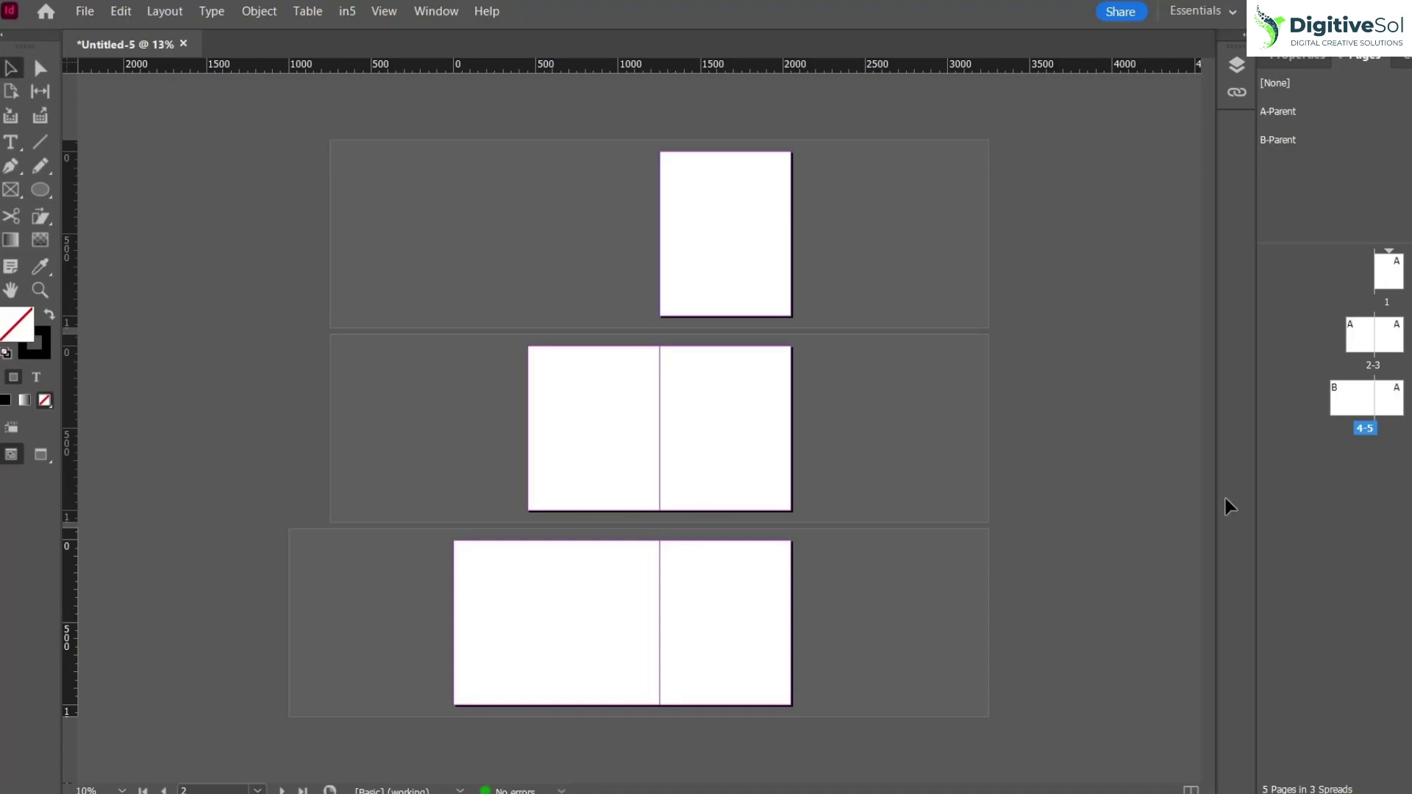
Apply B-Parent to page 5 as well, using the parent page size.
left_click(1395, 406)
left_click_drag(1390, 401, 1392, 405)
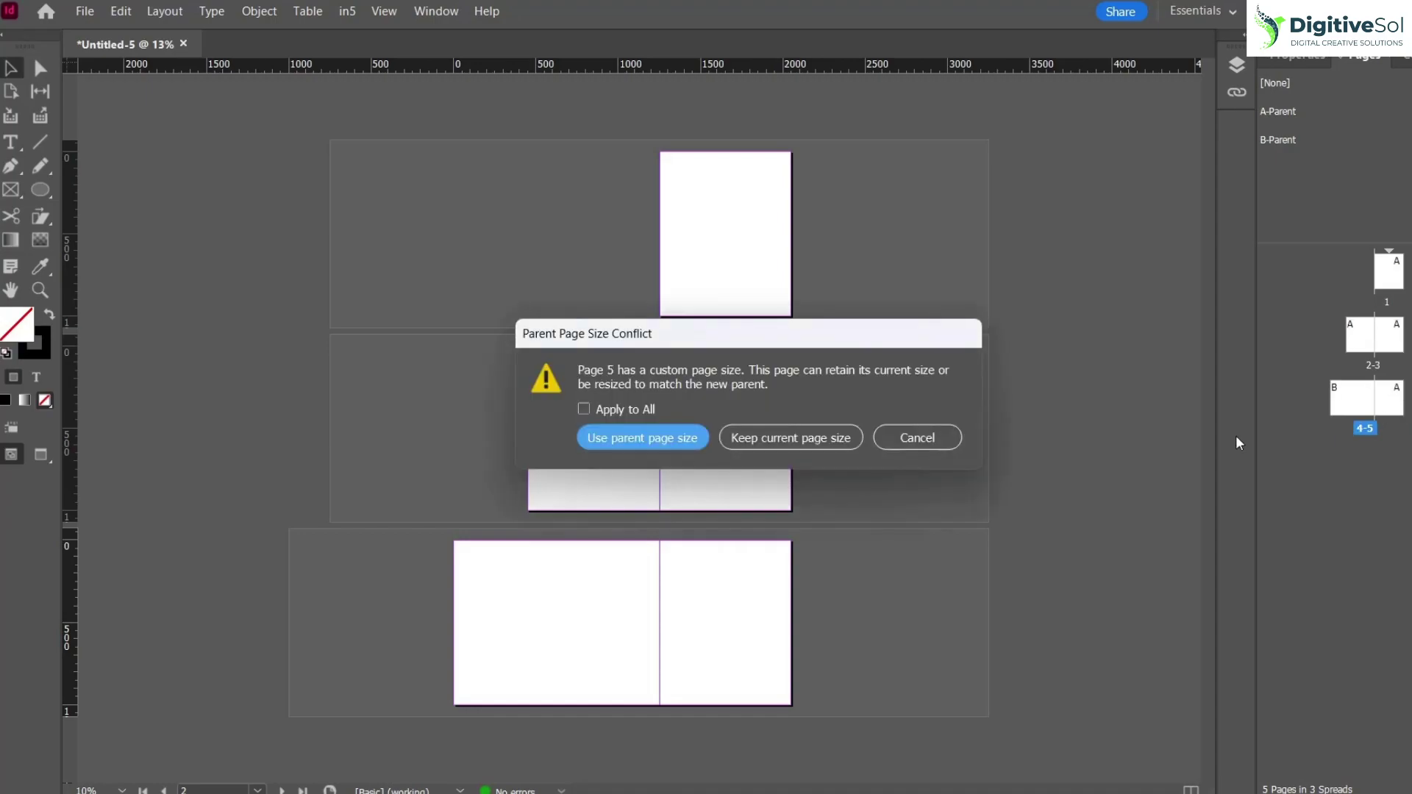
left_click(674, 436)
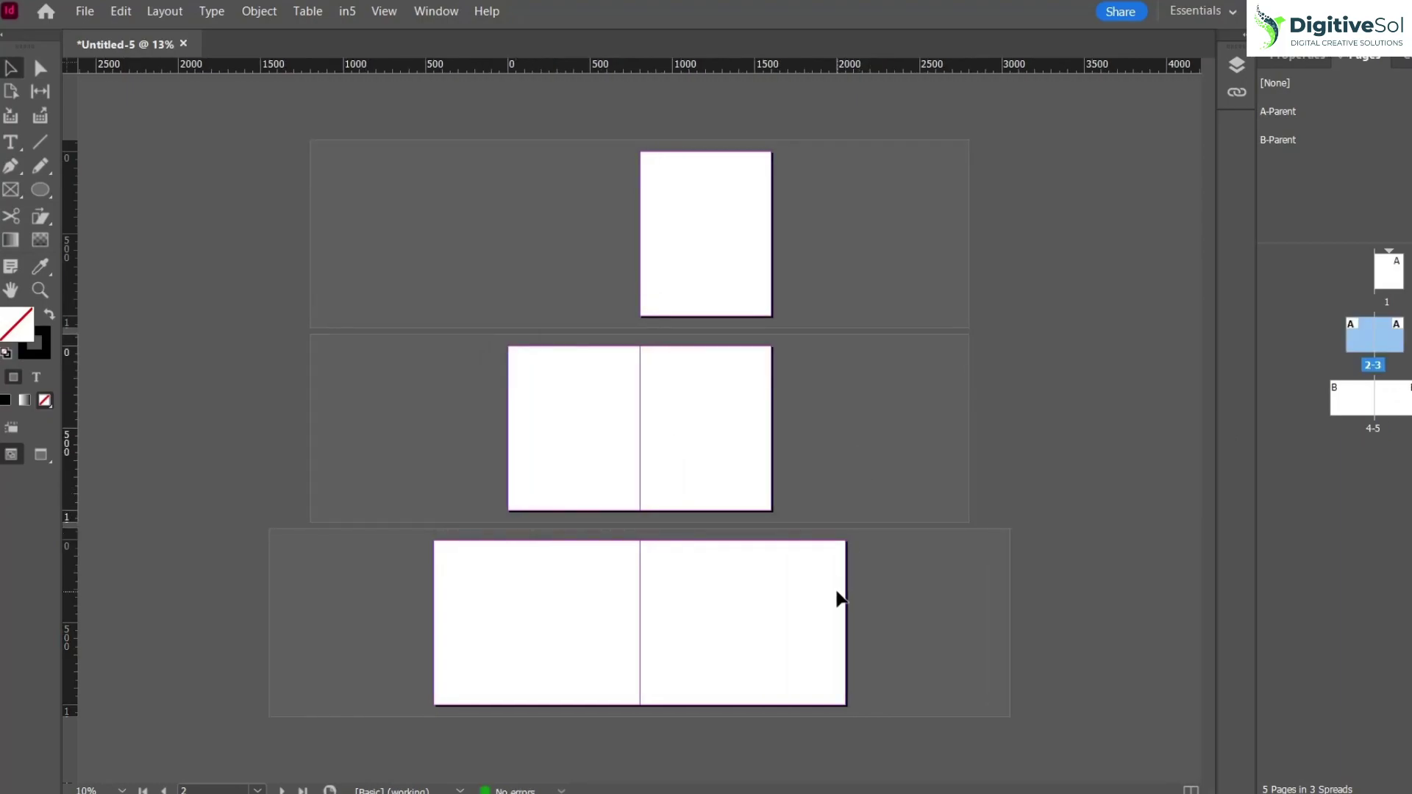
Add two new pages after page 5, based on the same parent.
left_click(1405, 401)
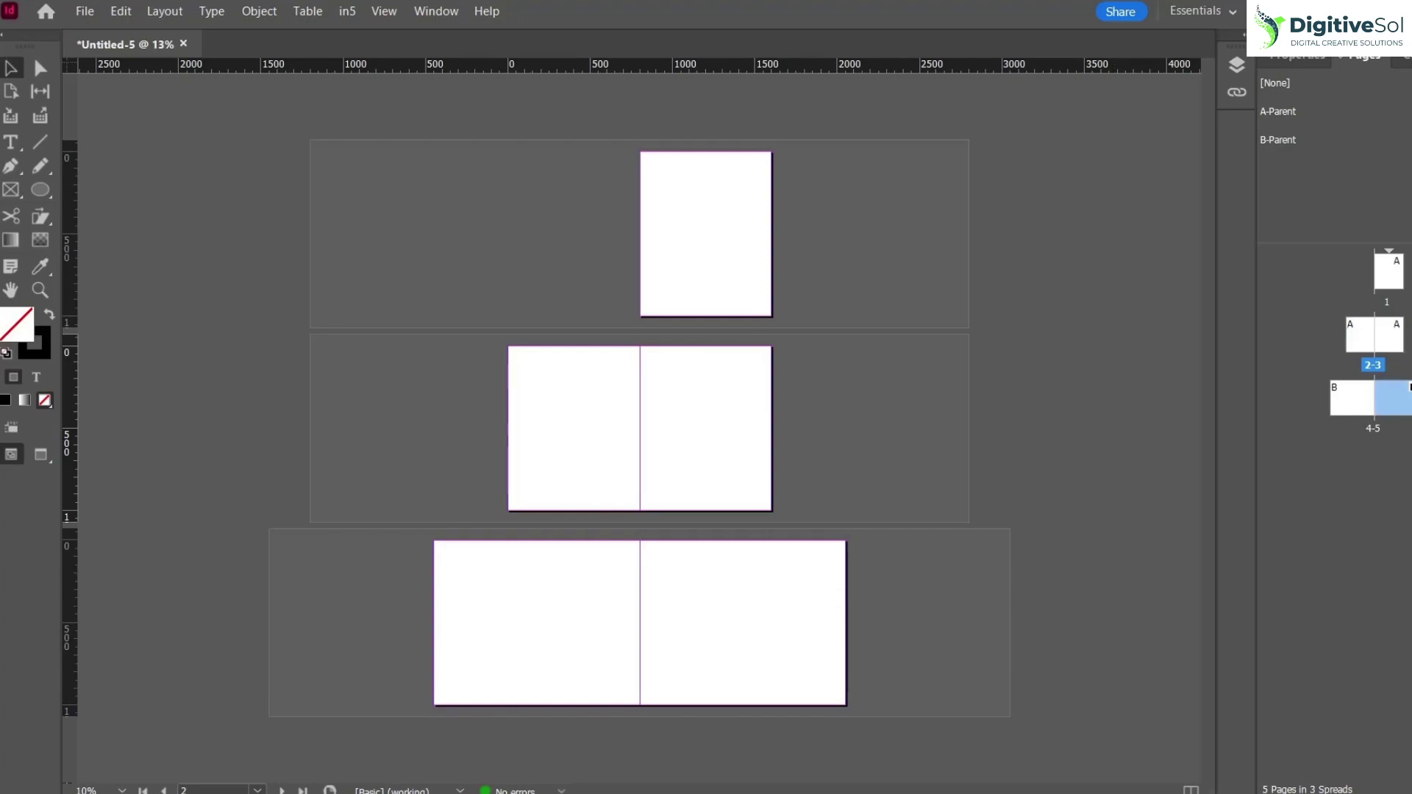
left_click(1409, 769)
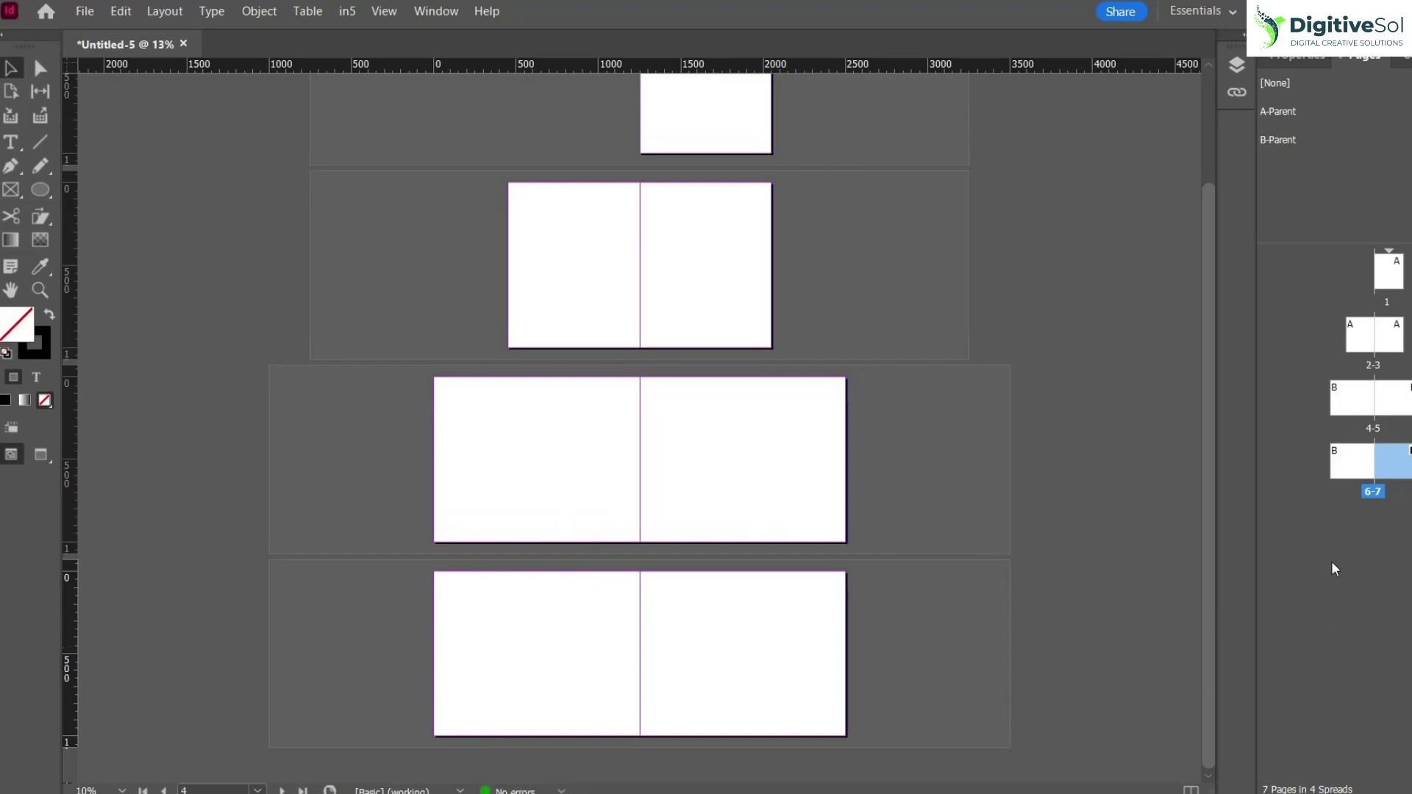
left_click(1347, 542)
Apply A-Parent to page 6, using the parent page size for all size conflicts.
left_click_drag(1409, 140, 1350, 454)
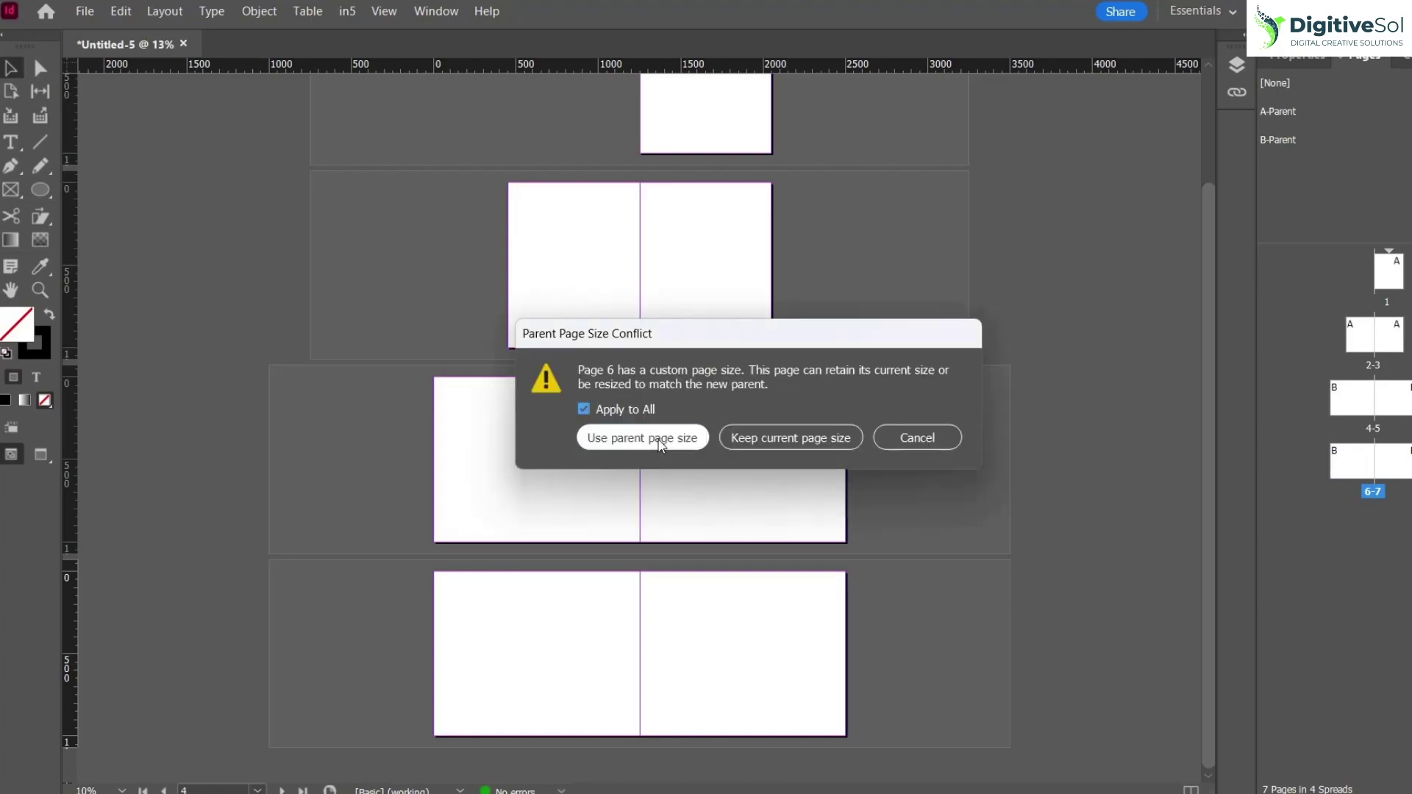
left_click(668, 437)
left_click(1369, 465)
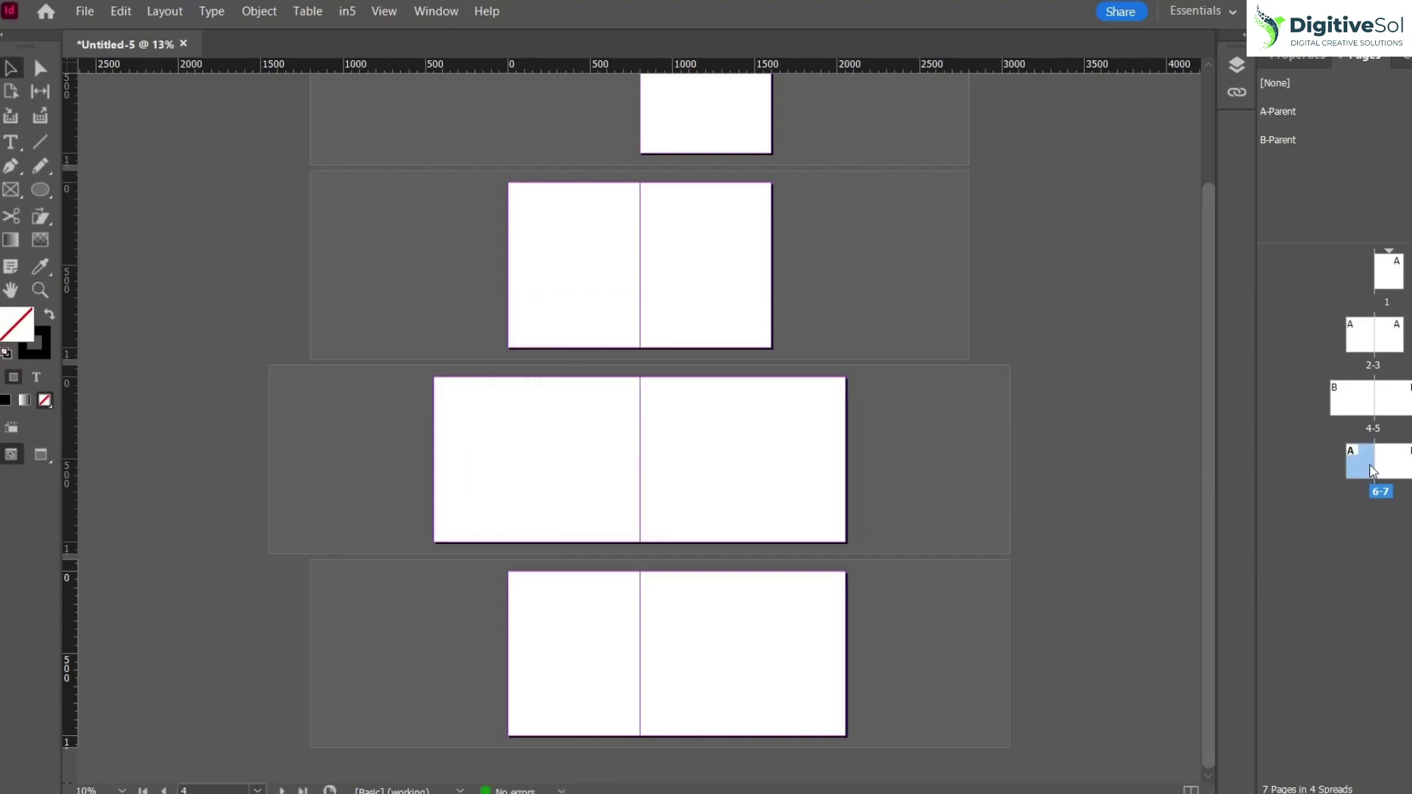